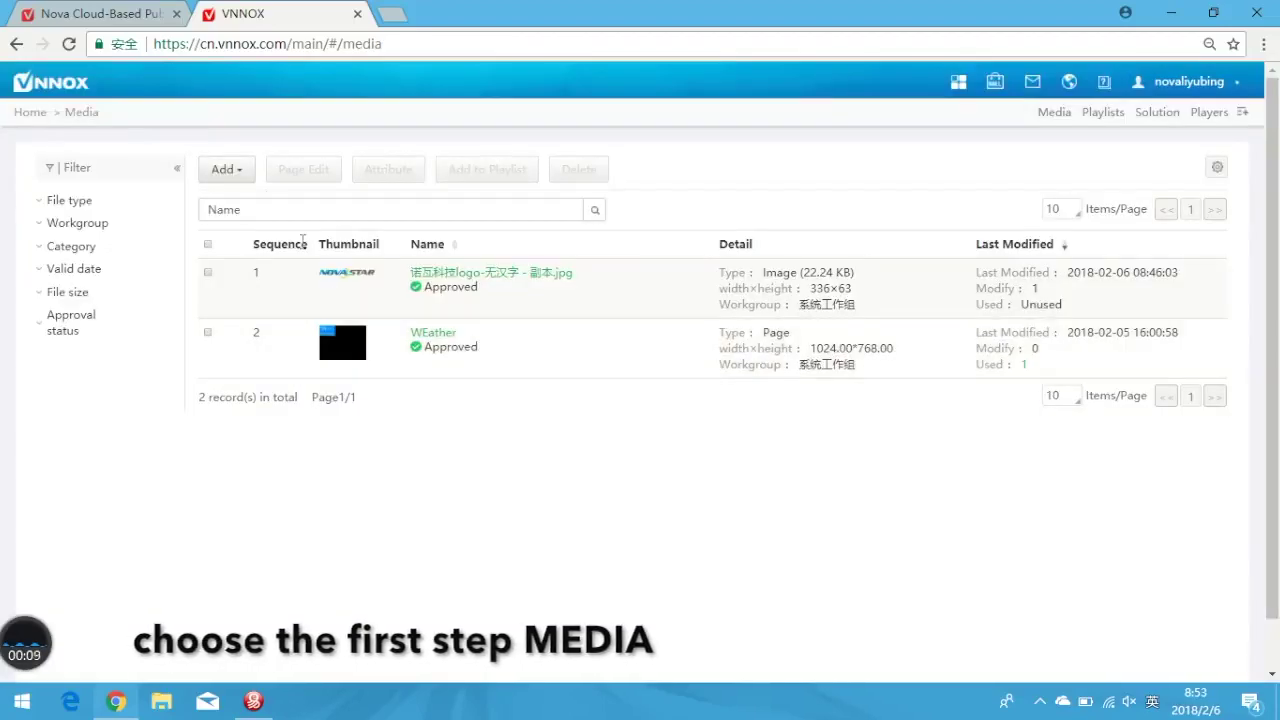
Step: Upload the image IMG_0781.jpg from the computer's desktop to the media library
click(250, 176)
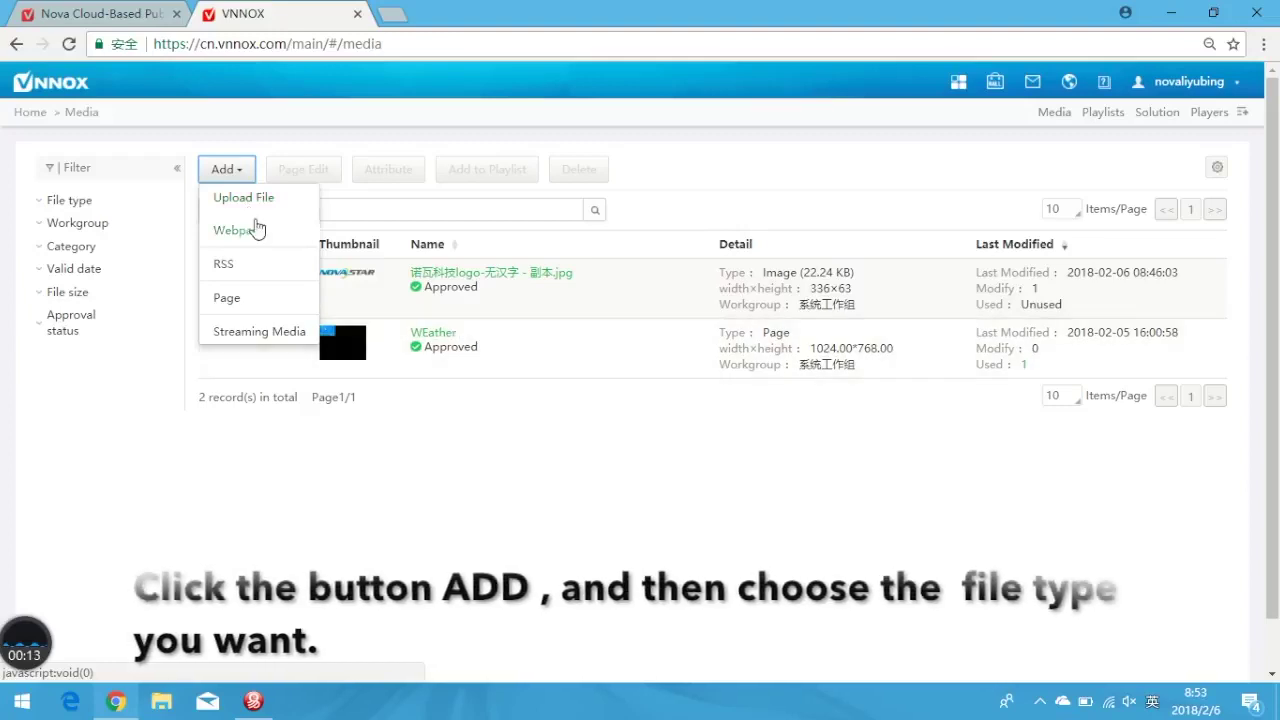
click(256, 208)
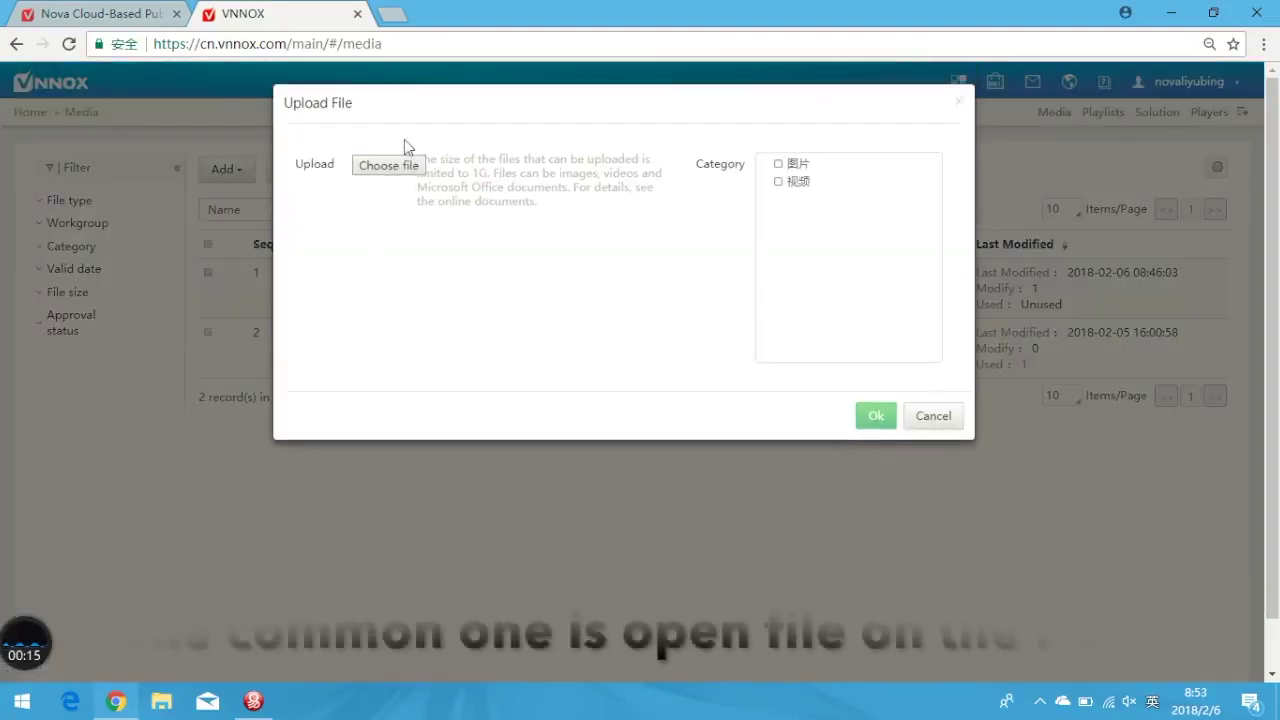
click(405, 165)
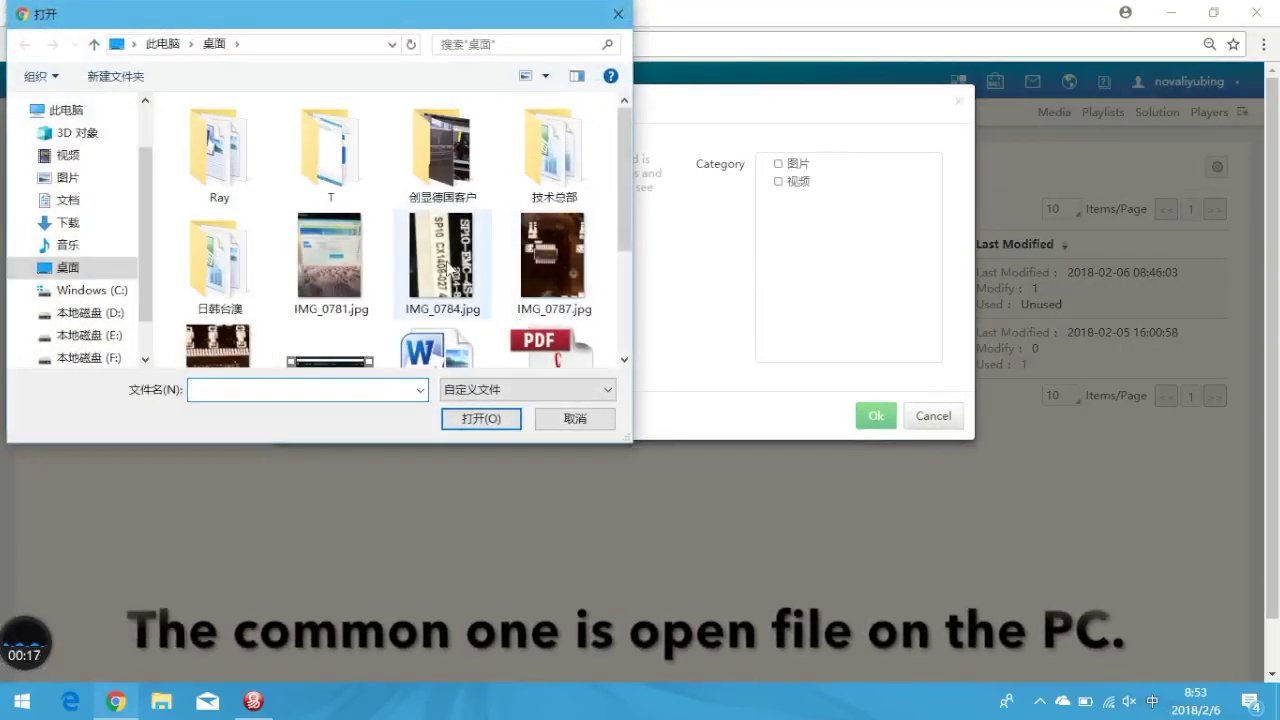
click(452, 270)
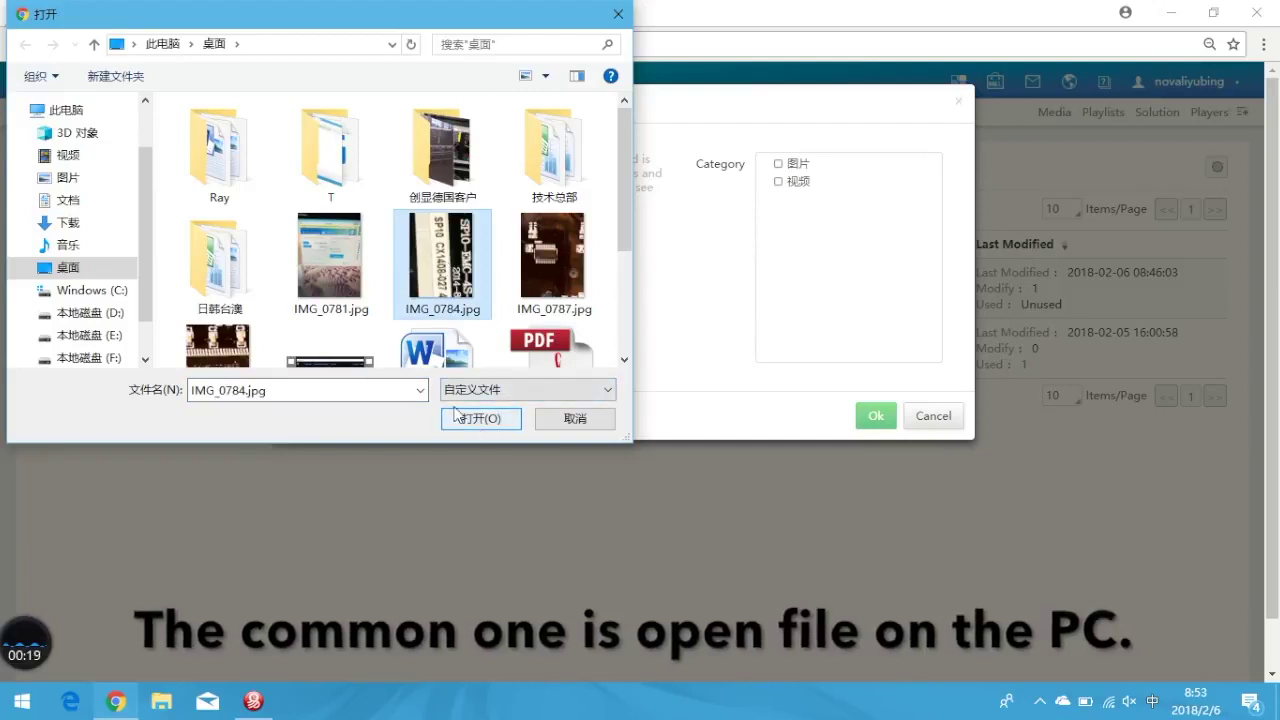
click(340, 298)
click(502, 436)
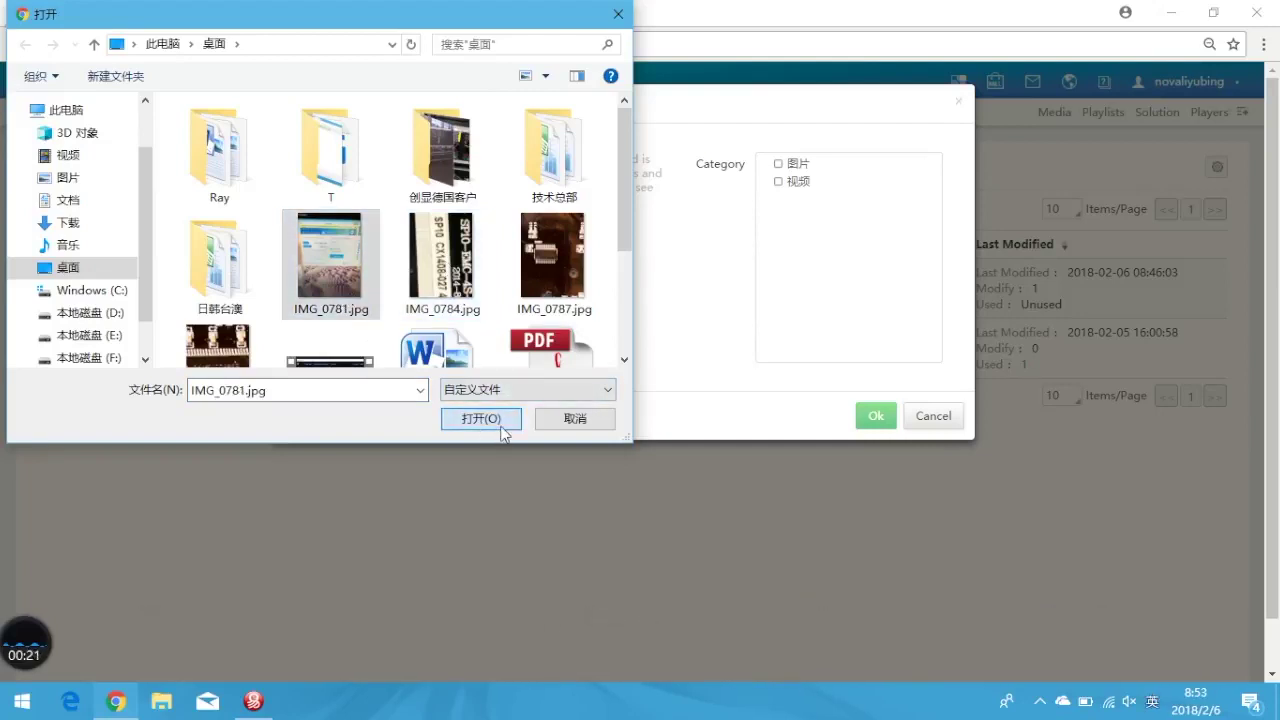
click(877, 416)
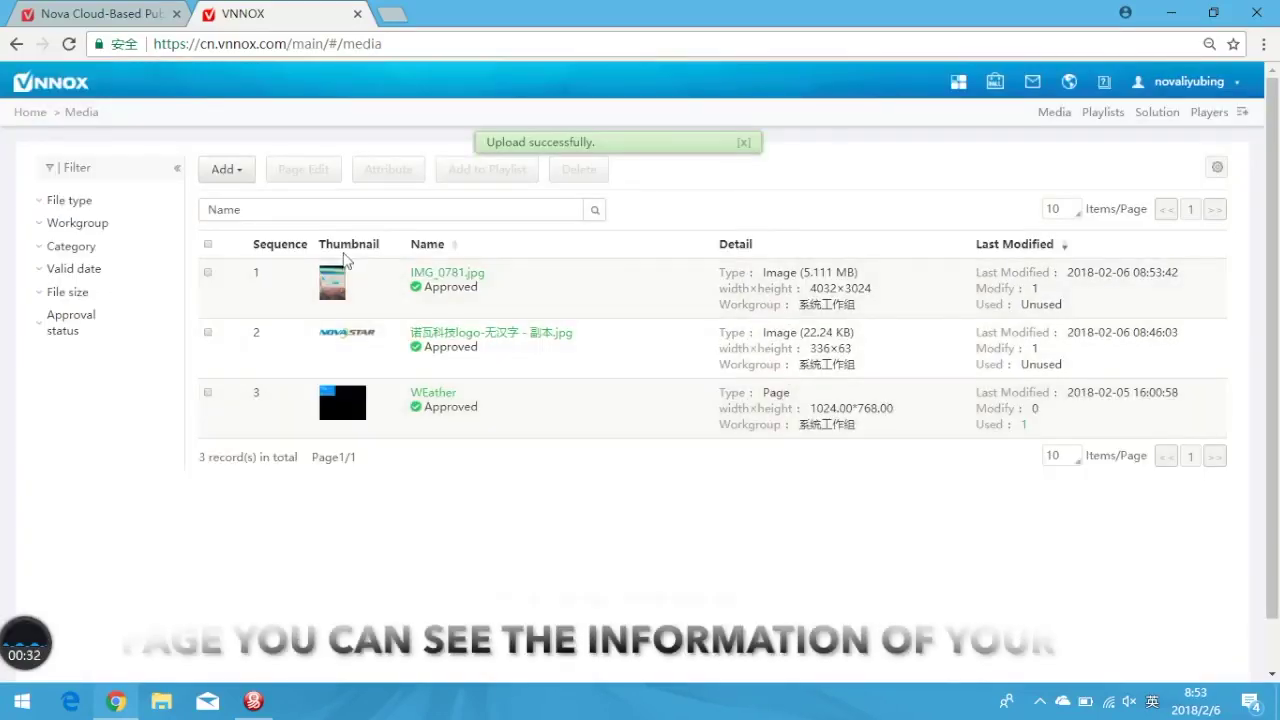
Step: Sort the media list by name and open the attributes of IMG_0781.jpg
click(208, 271)
drag(208, 271, 388, 172)
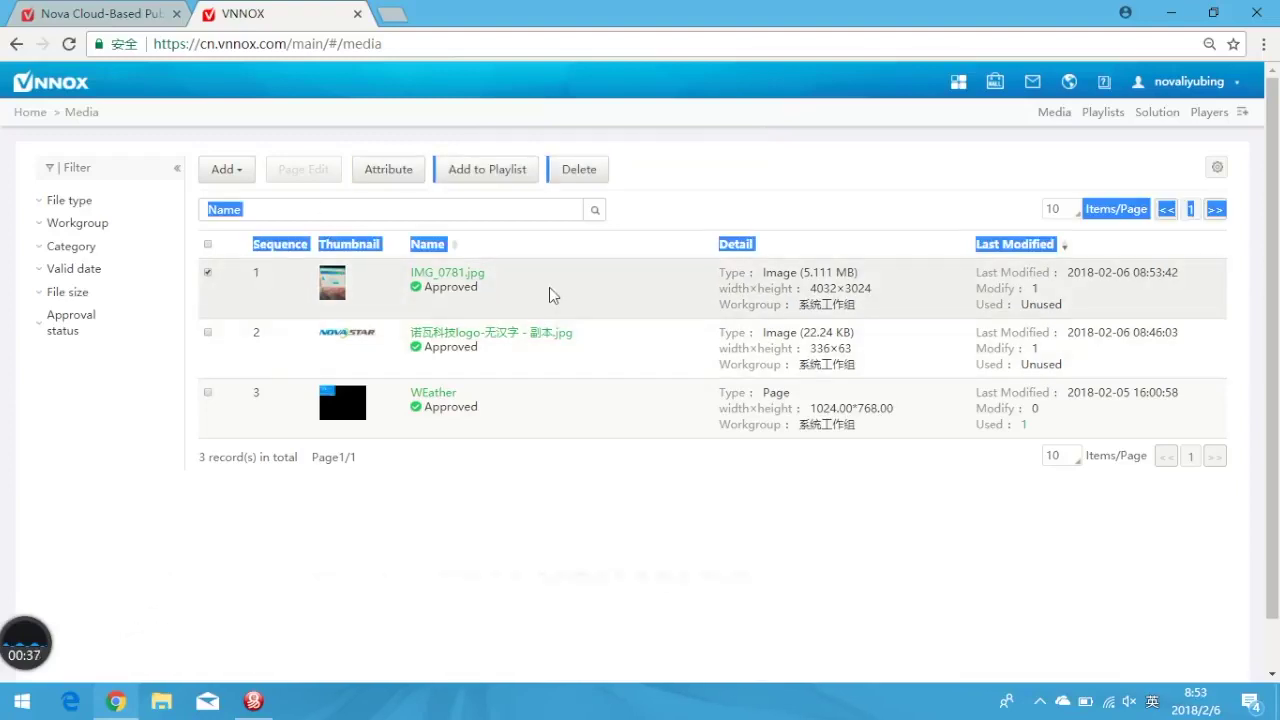
click(549, 287)
click(470, 268)
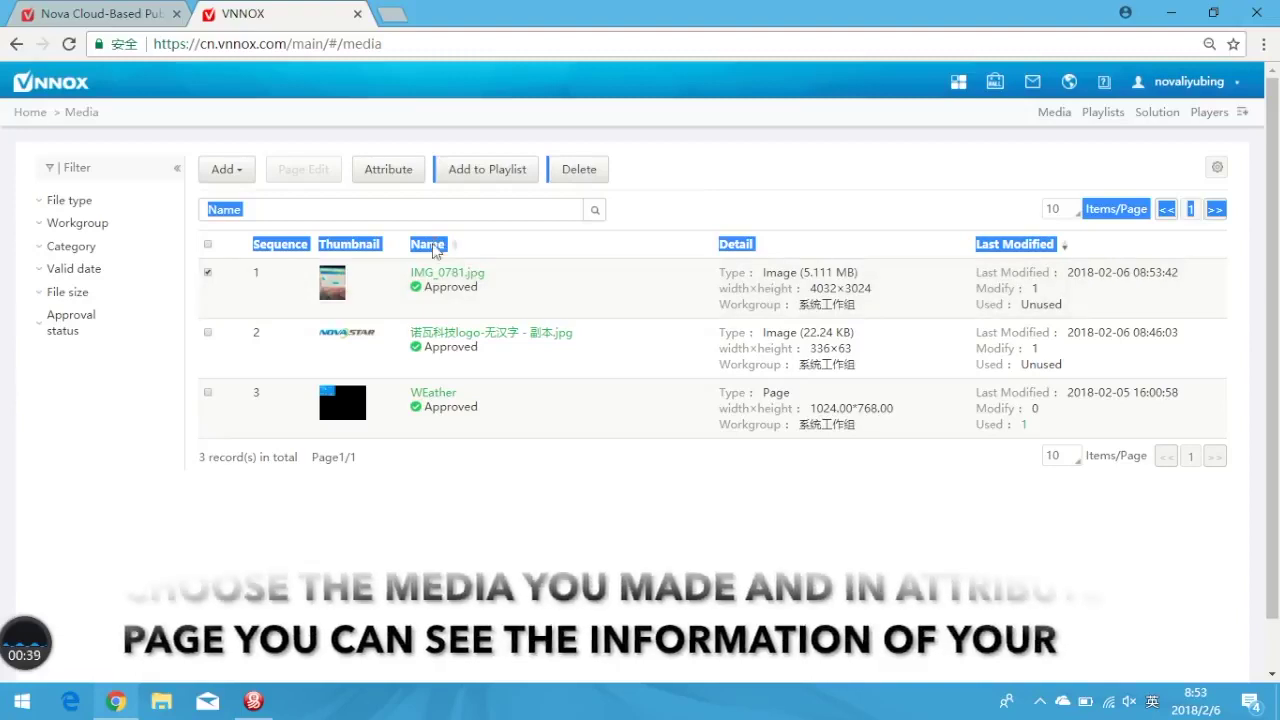
click(422, 245)
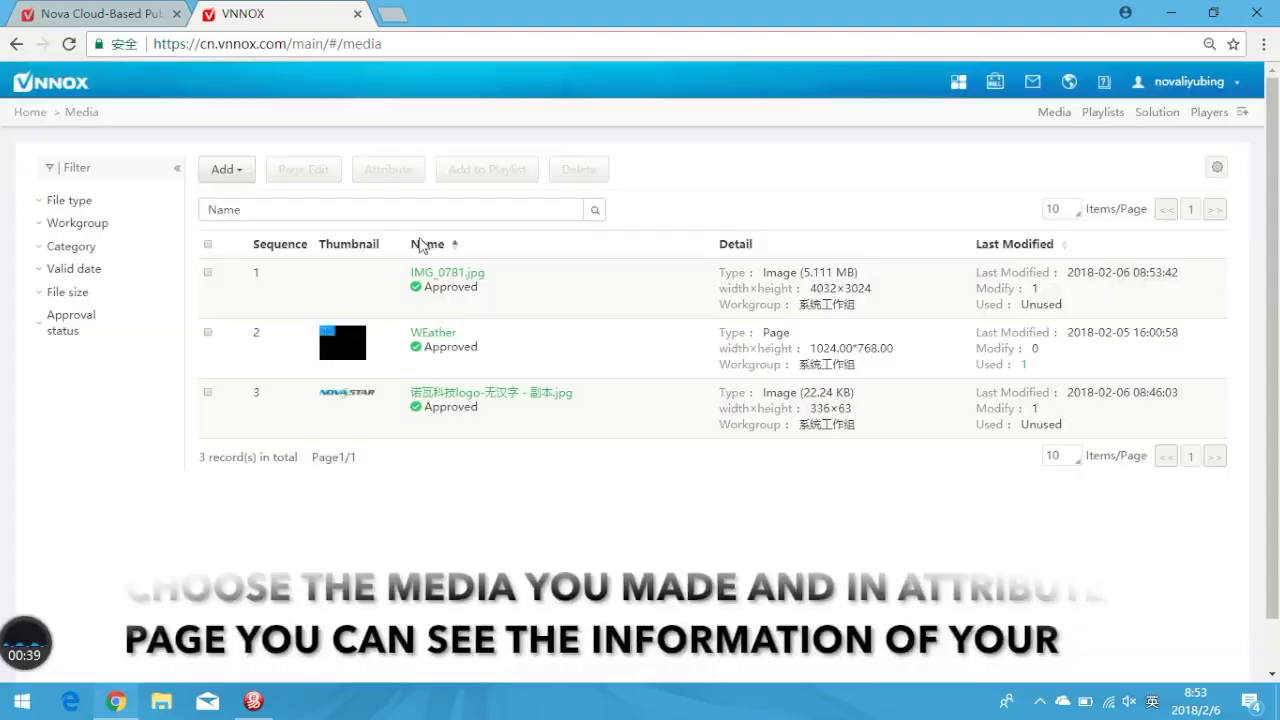
click(209, 273)
click(381, 168)
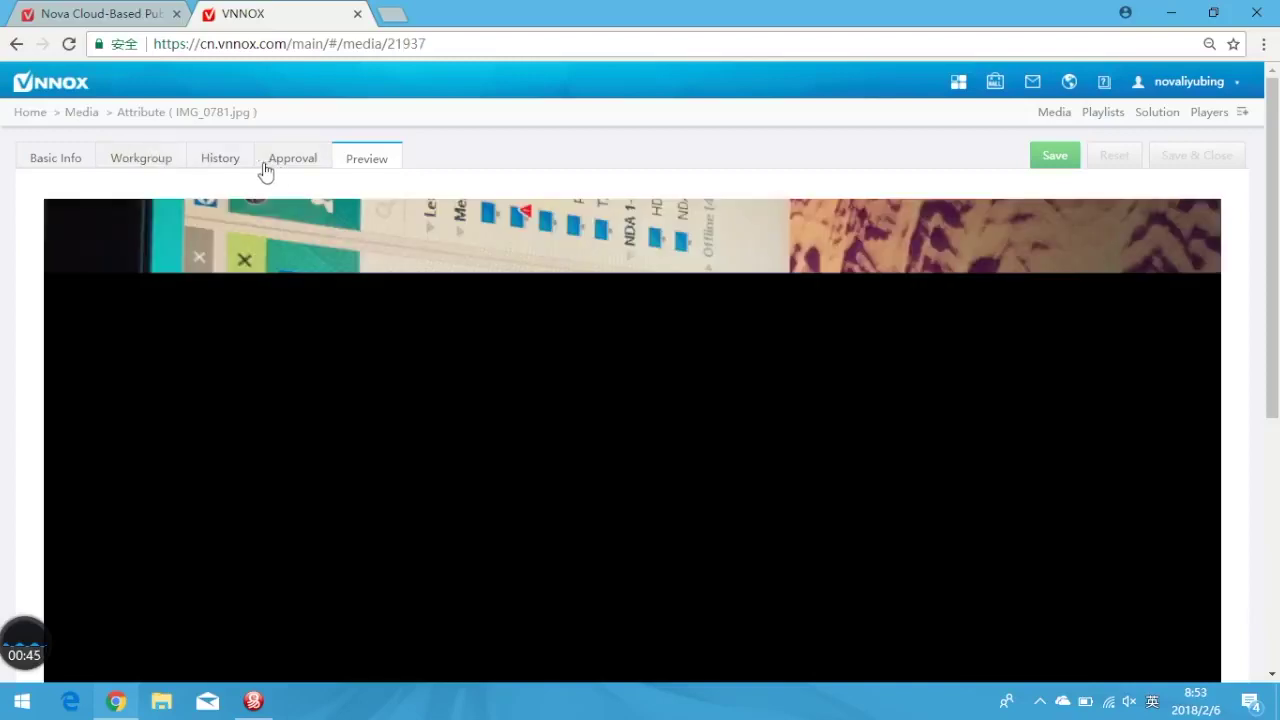
Step: Review the basic info, workgroup, history, approval and preview of IMG_0781.jpg, and return to the media list
click(78, 168)
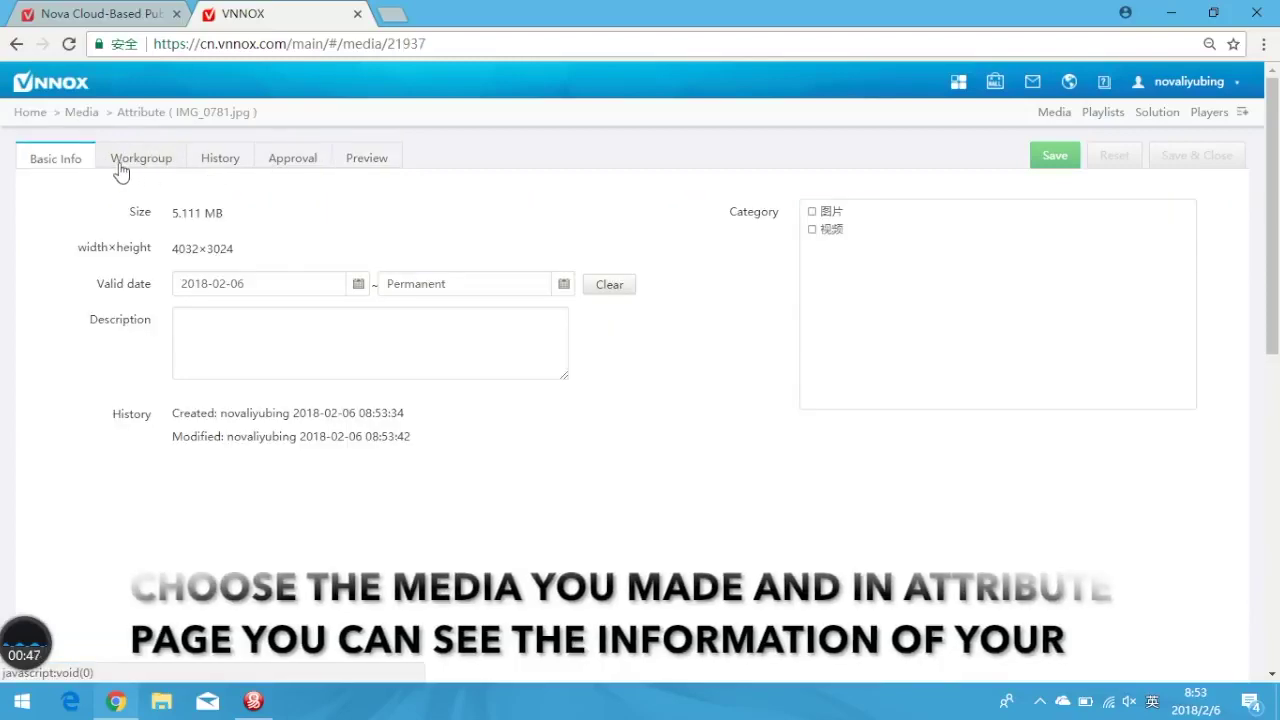
click(170, 168)
click(222, 170)
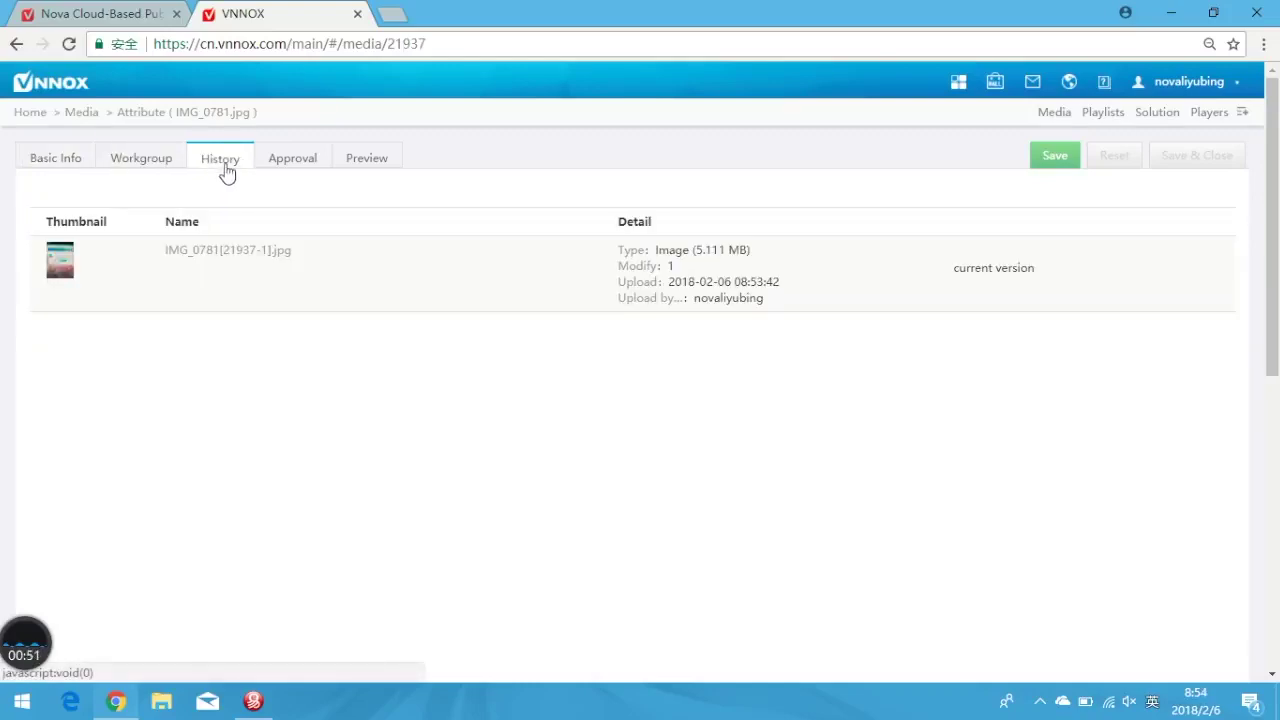
click(286, 172)
click(368, 163)
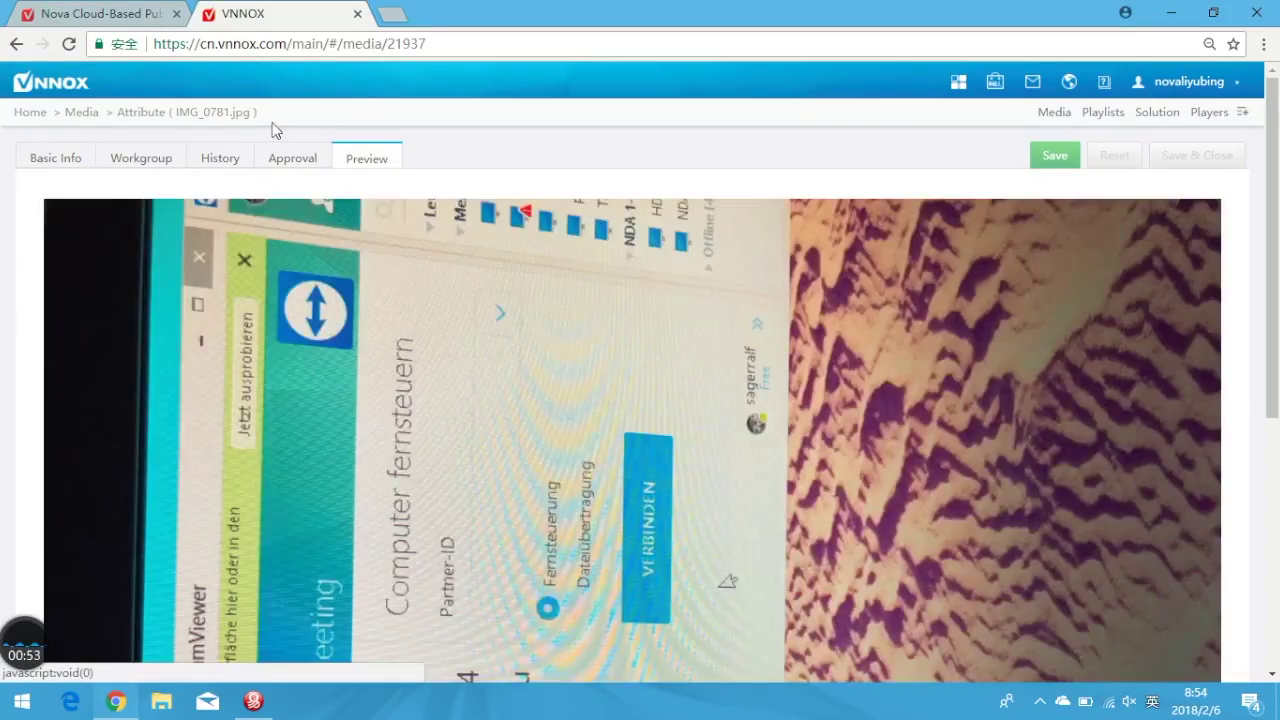
click(85, 112)
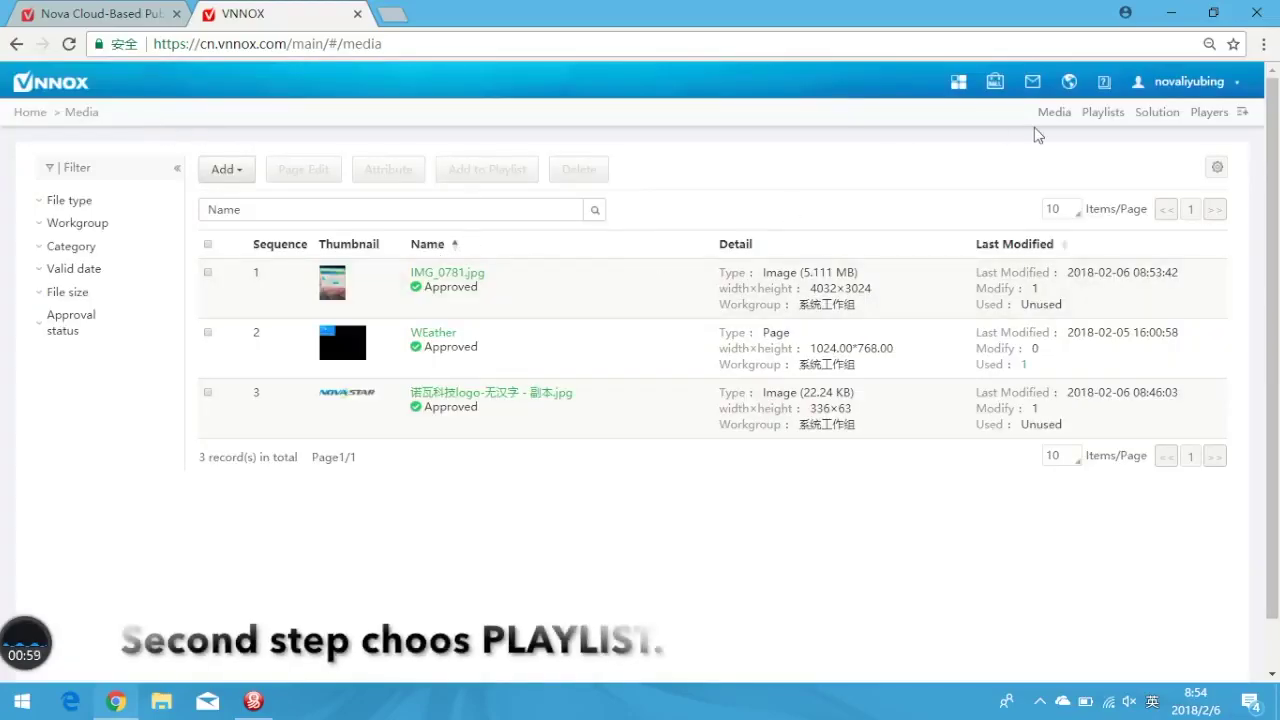
Step: Create a new playlist named 123
click(1104, 116)
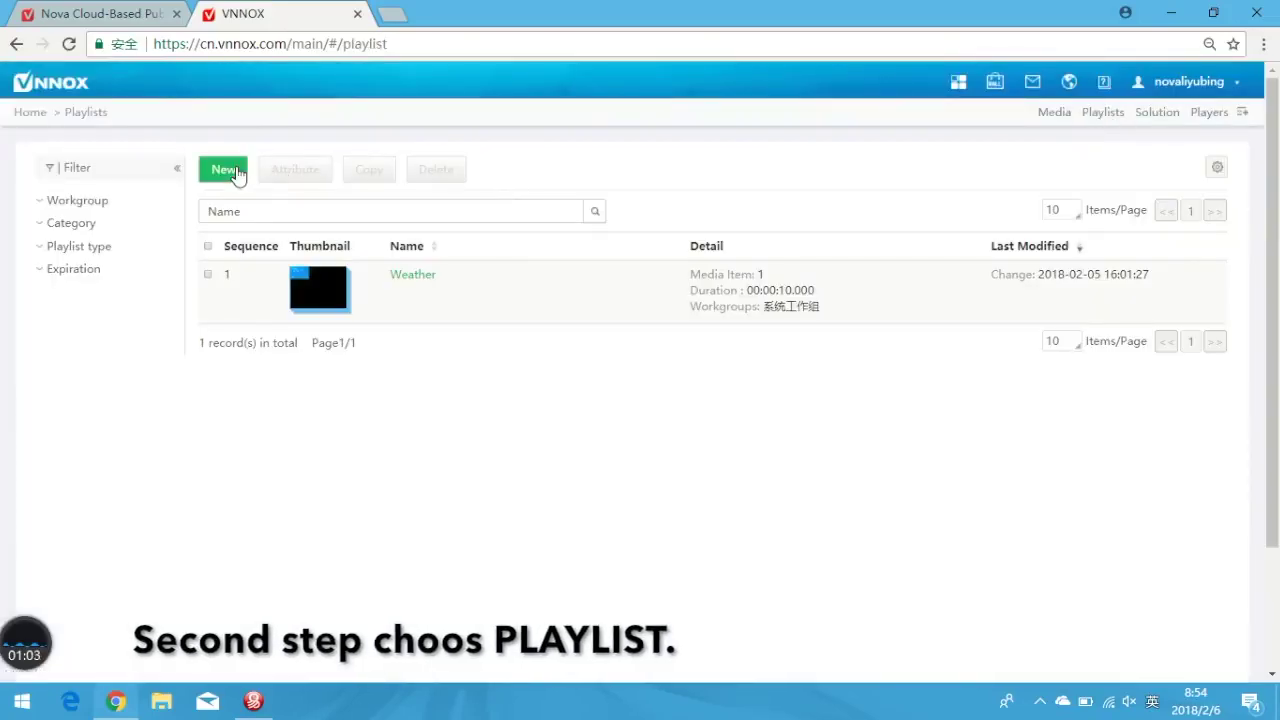
click(236, 168)
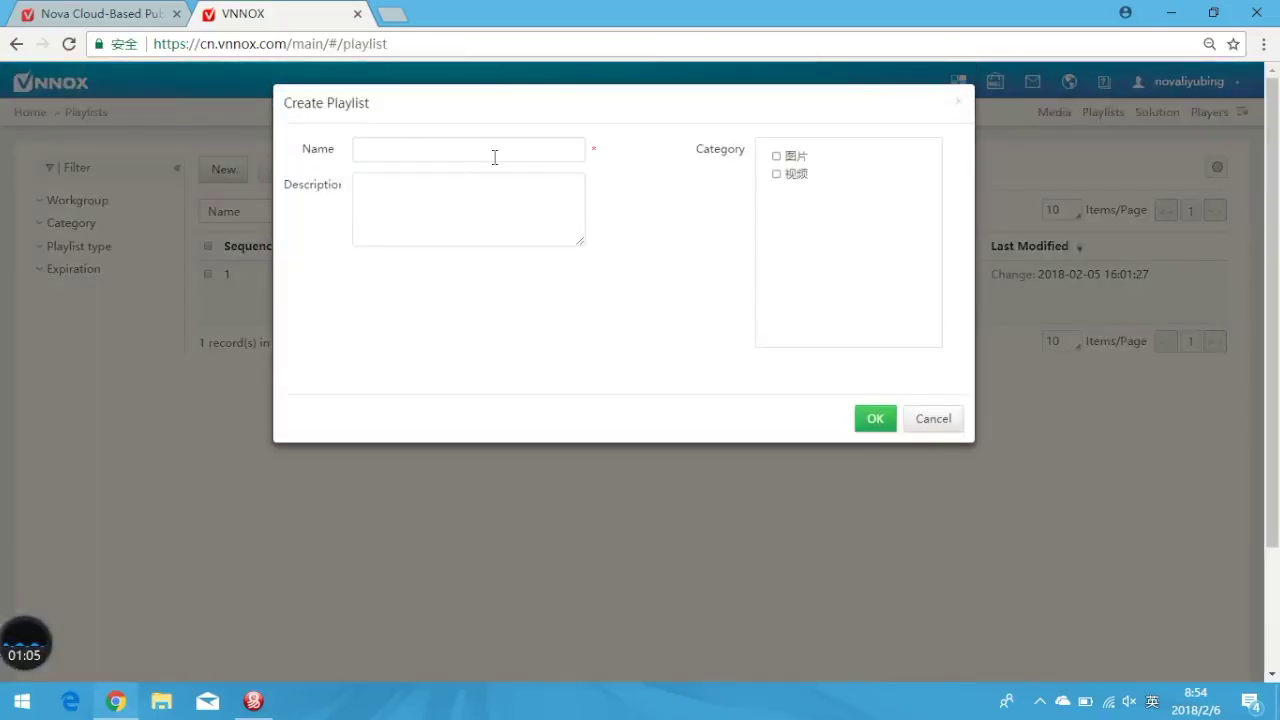
click(408, 154)
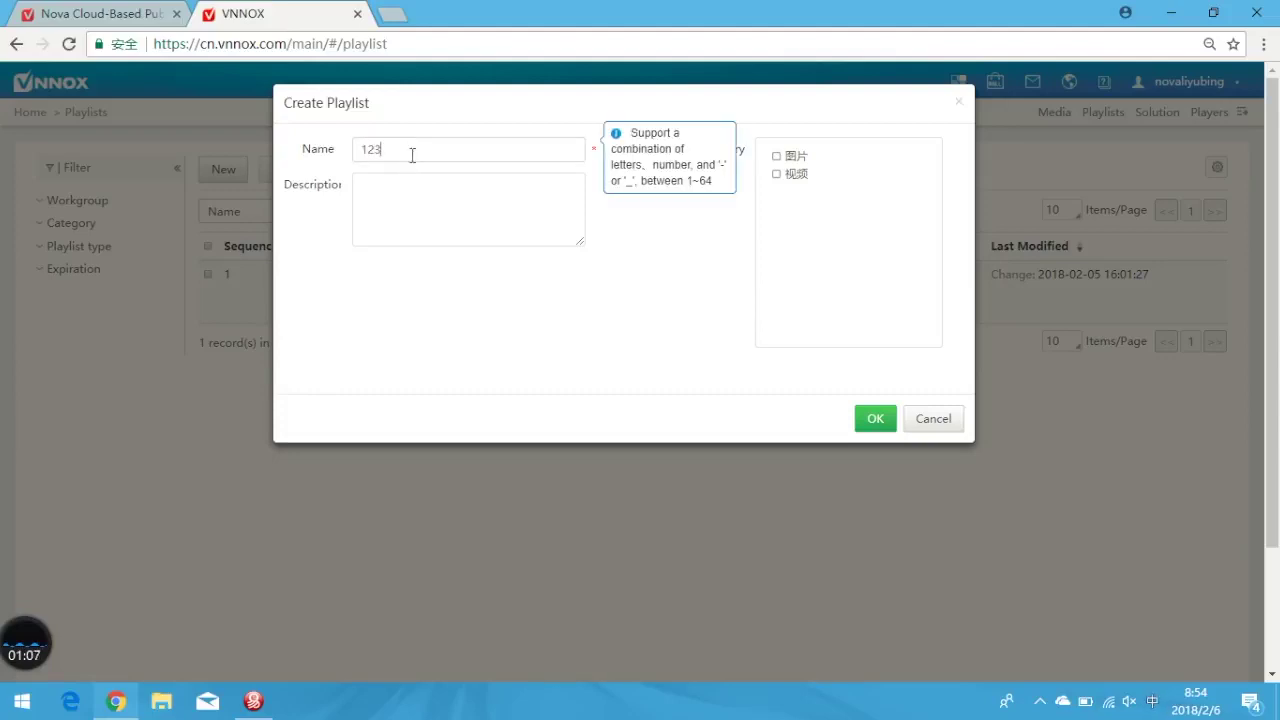
click(878, 419)
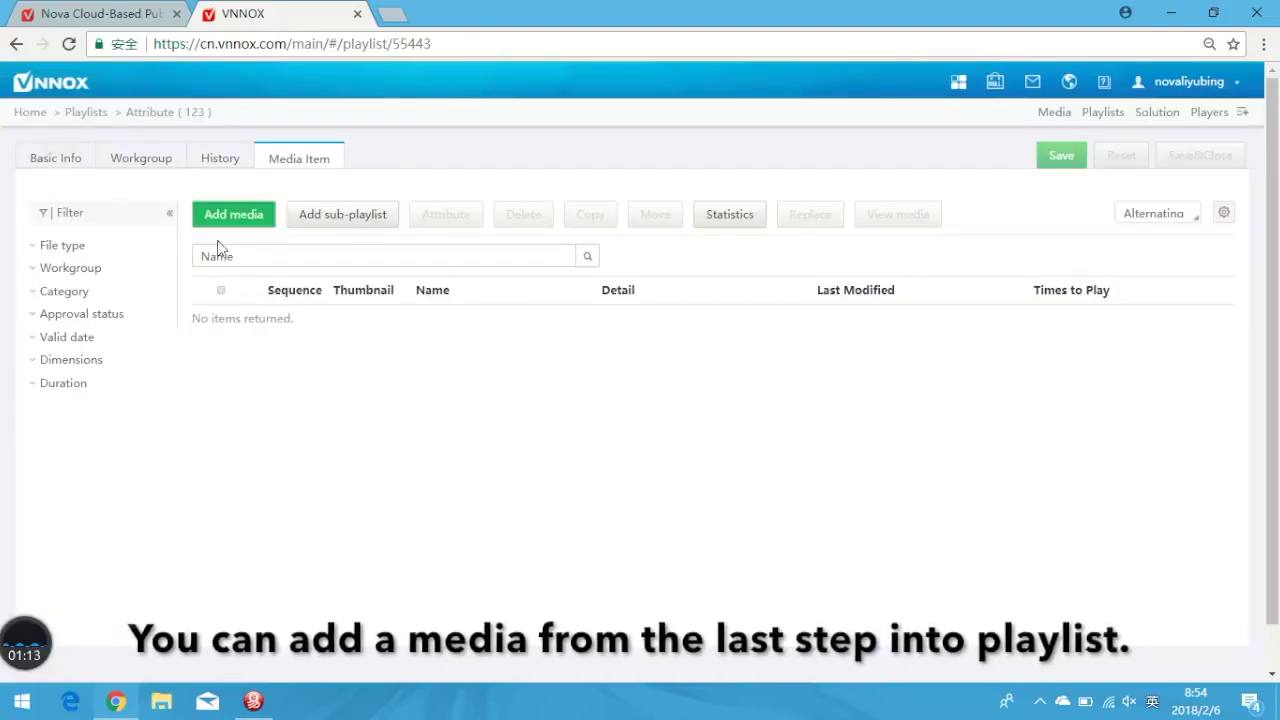
Step: Add the media IMG_0781.jpg and 诺瓦科技logo-无汉字 - 副本.jpg to playlist 123
click(250, 214)
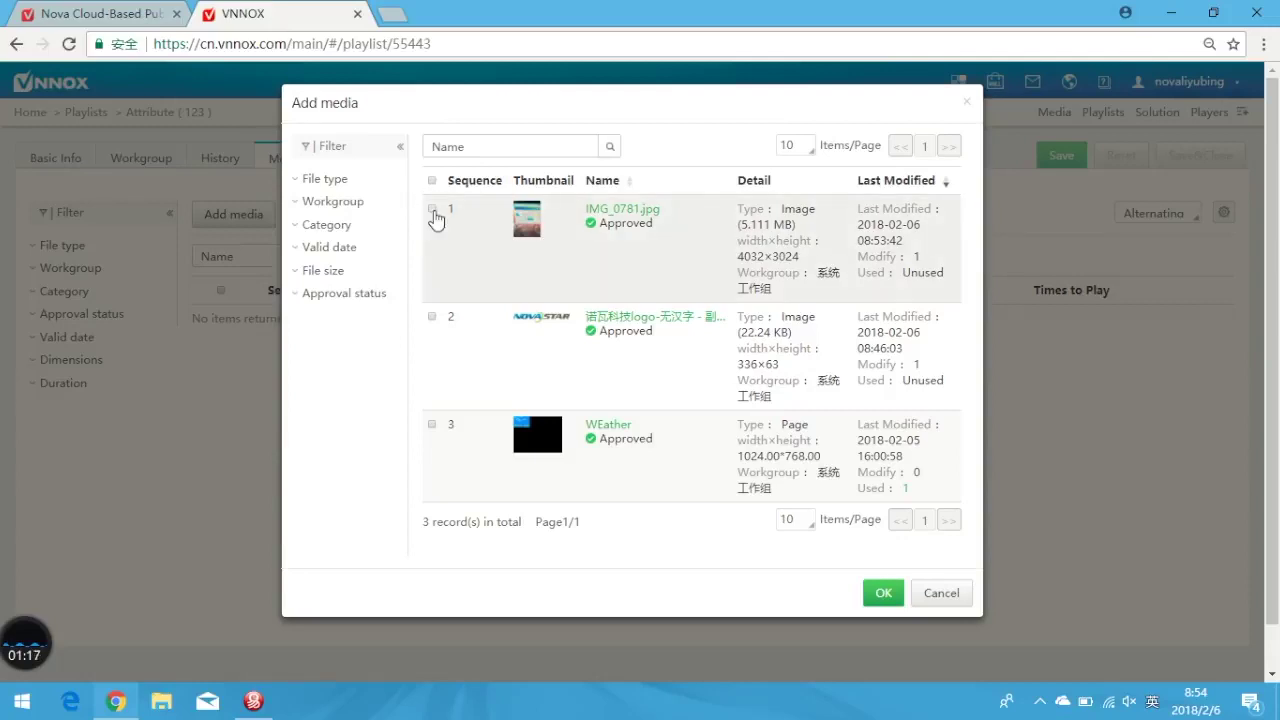
click(432, 209)
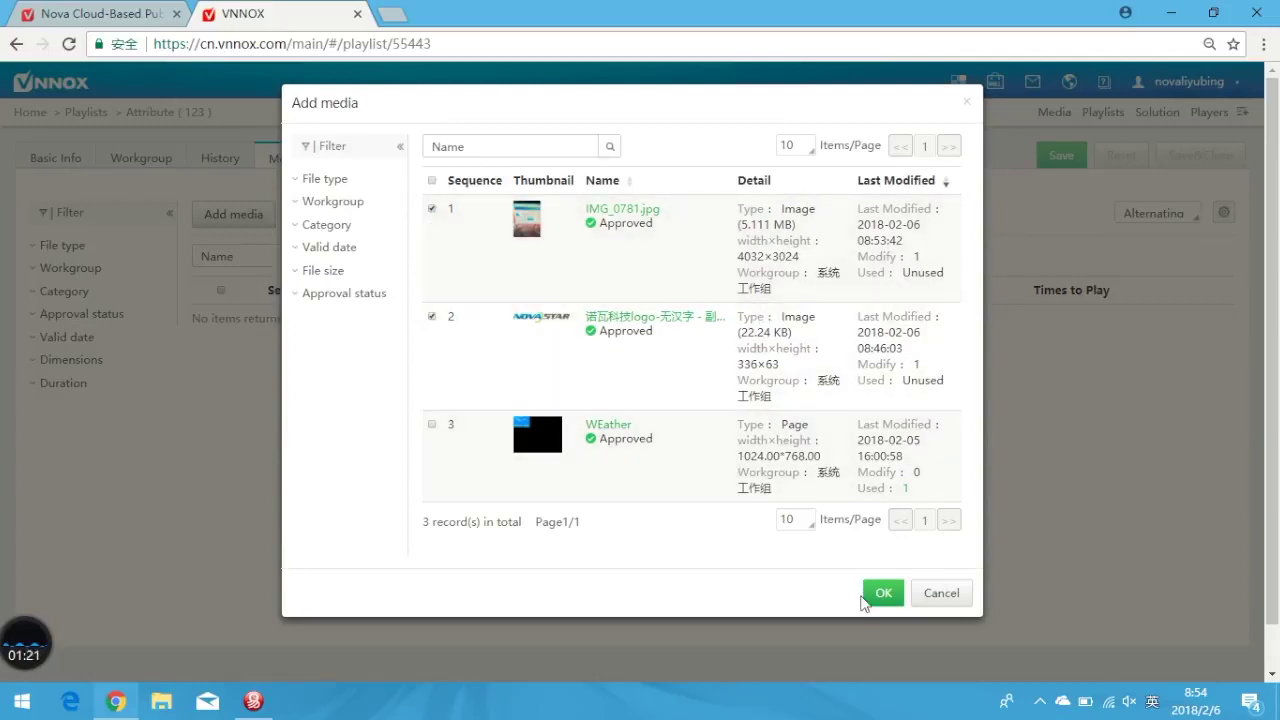
click(881, 594)
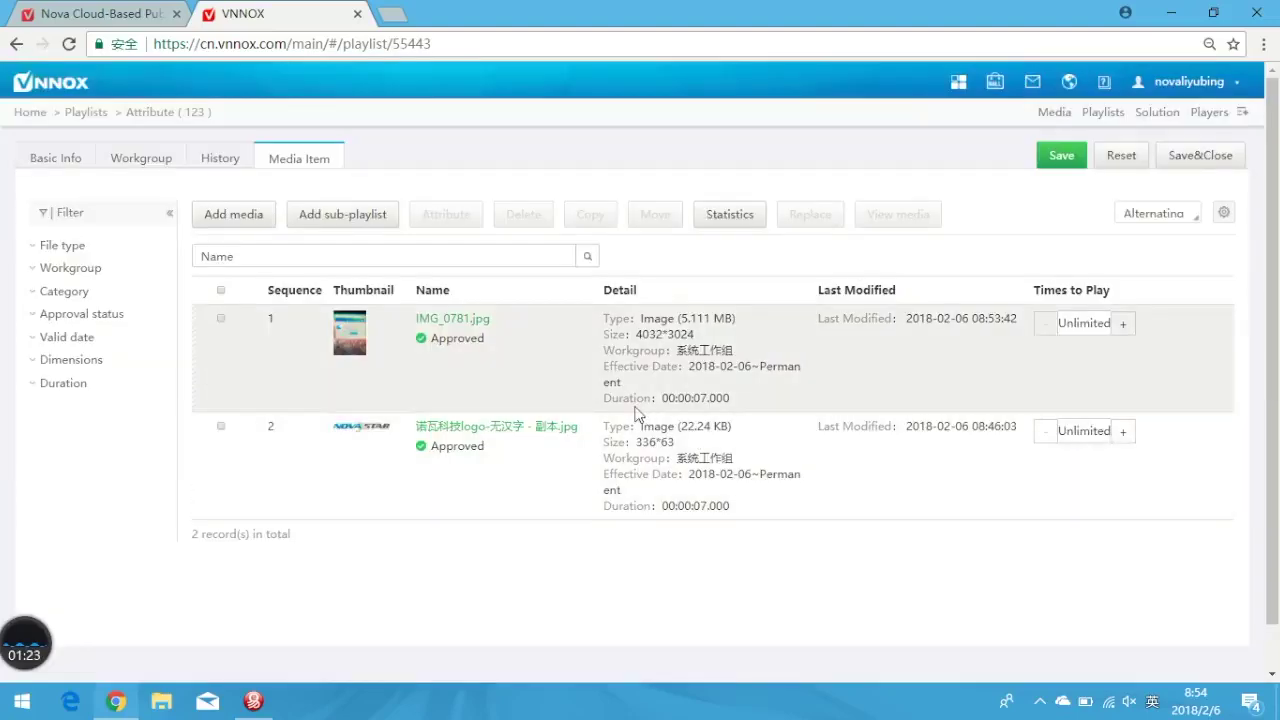
Step: Check the basic info and play plan of the IMG_0781.jpg item, accept them as they are, and save the playlist
click(491, 405)
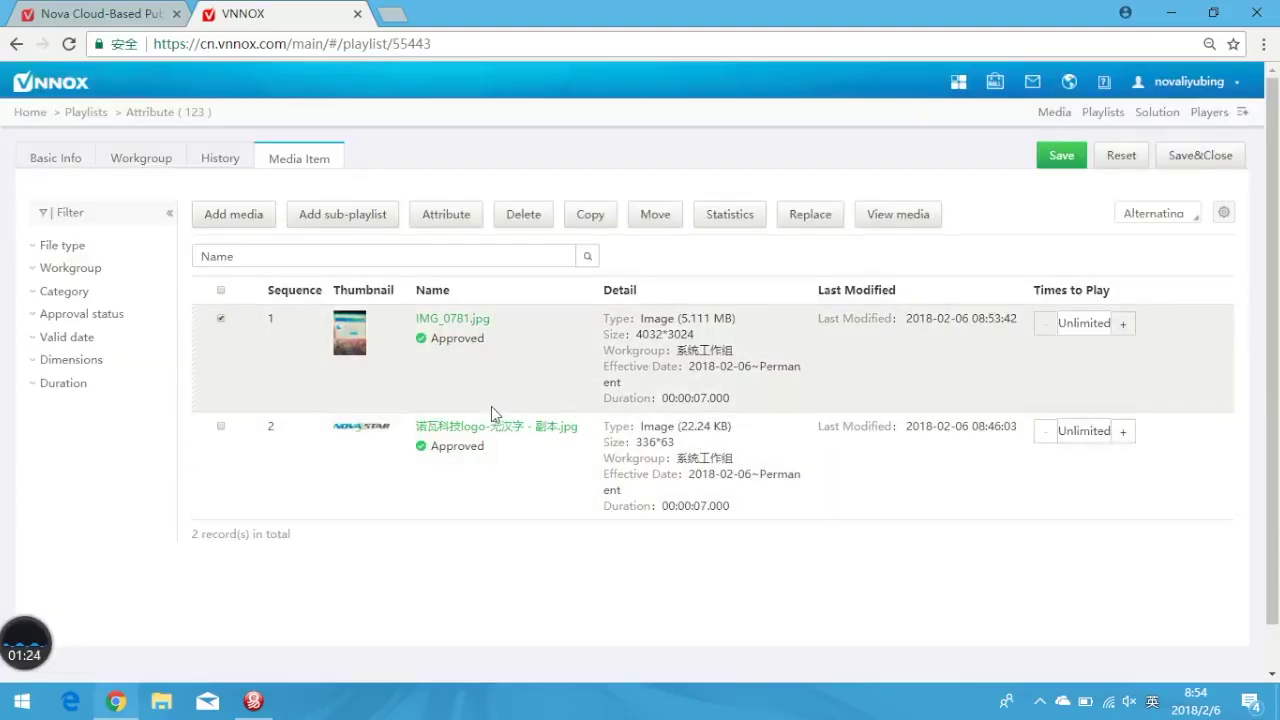
click(460, 224)
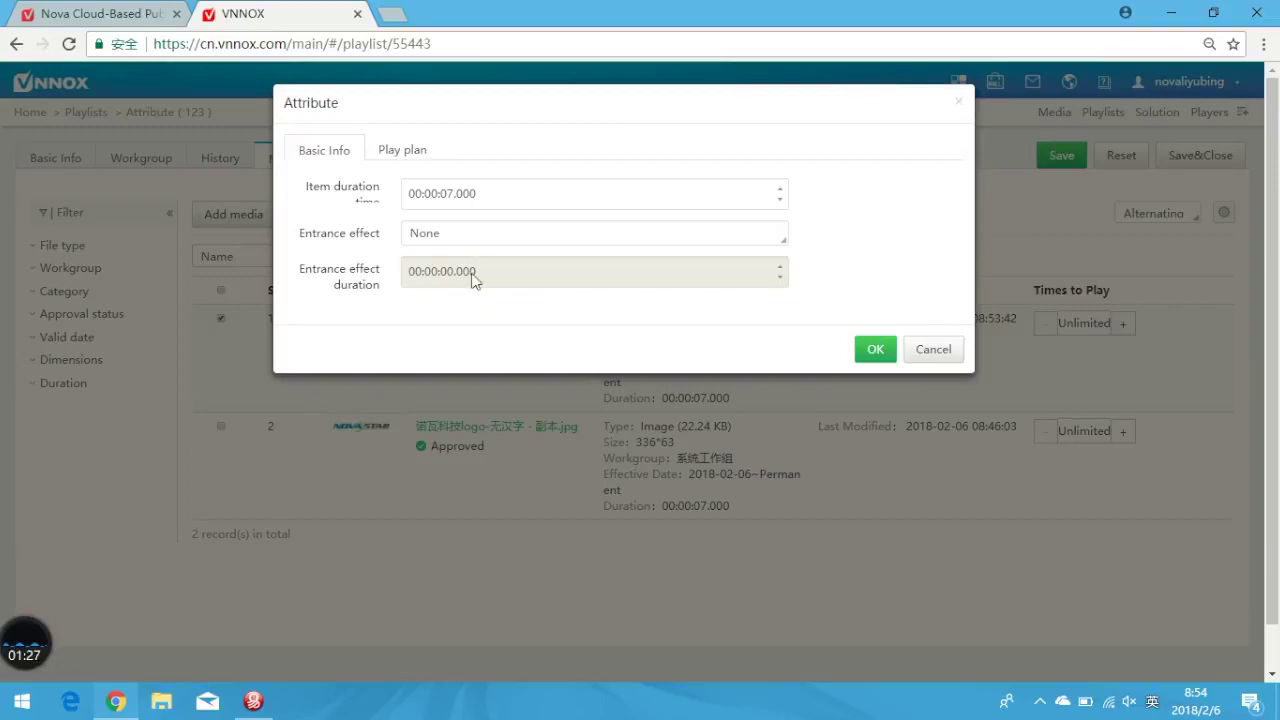
click(416, 154)
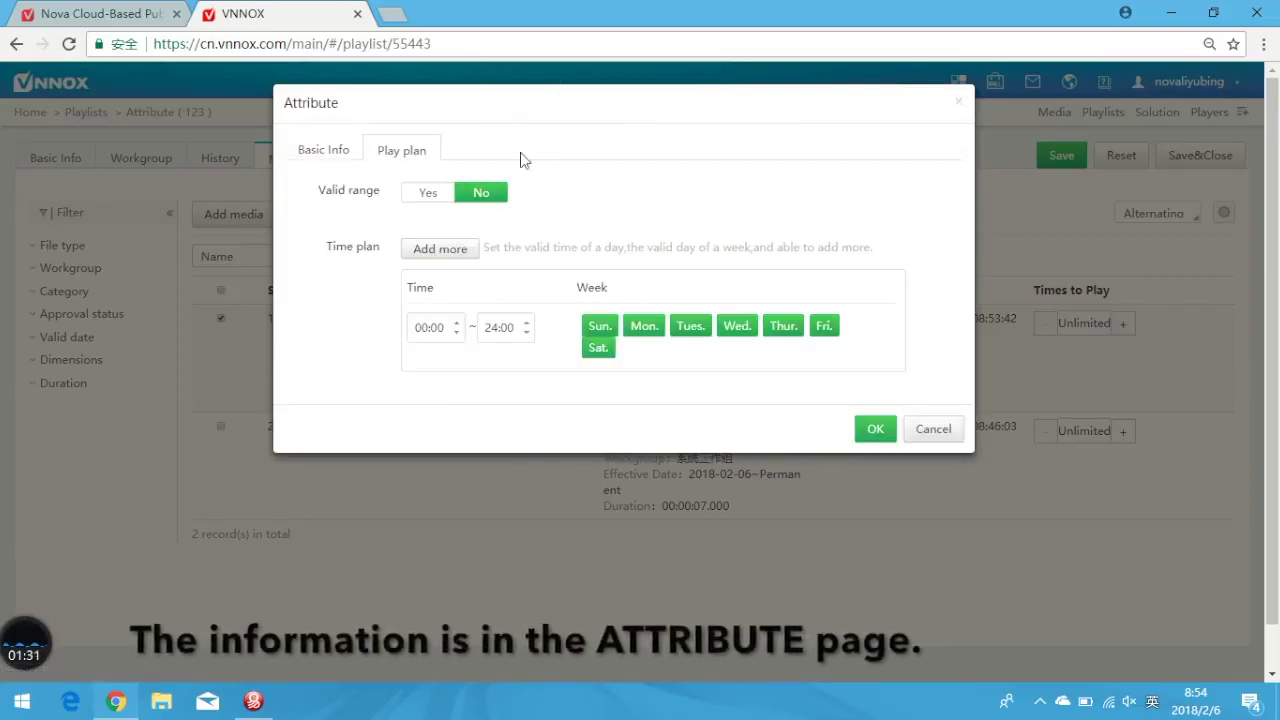
click(870, 430)
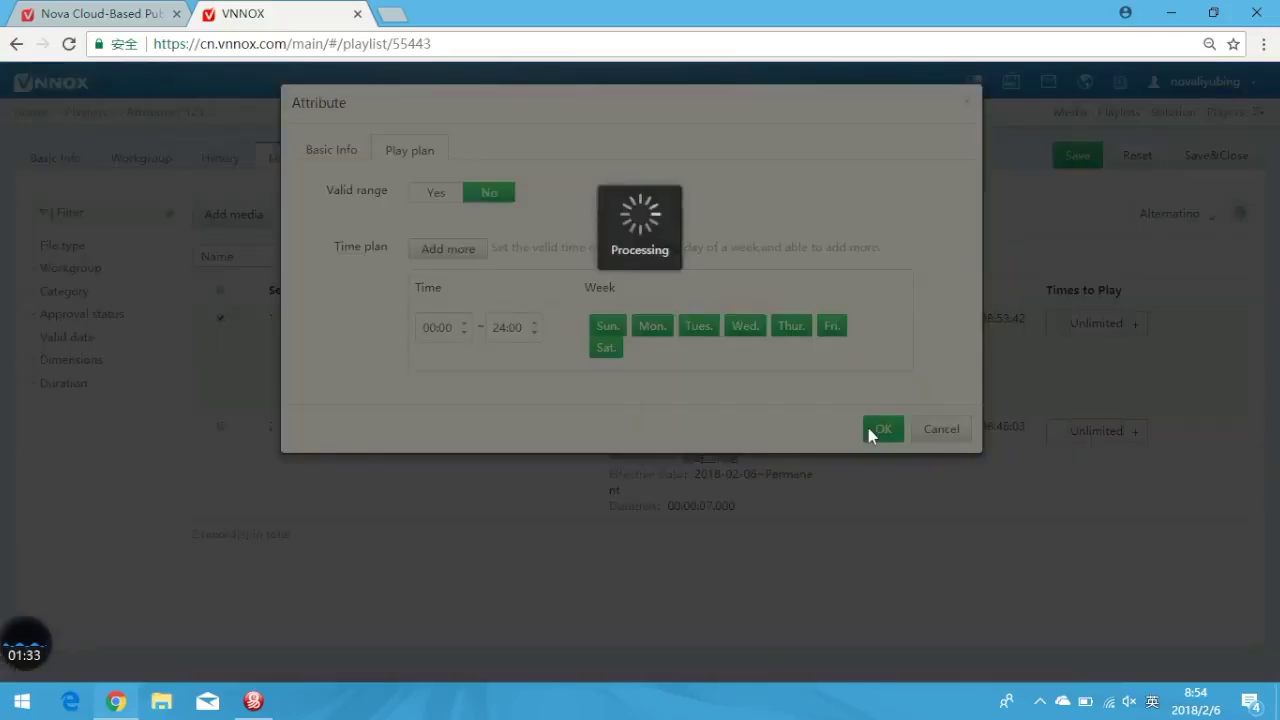
click(1061, 157)
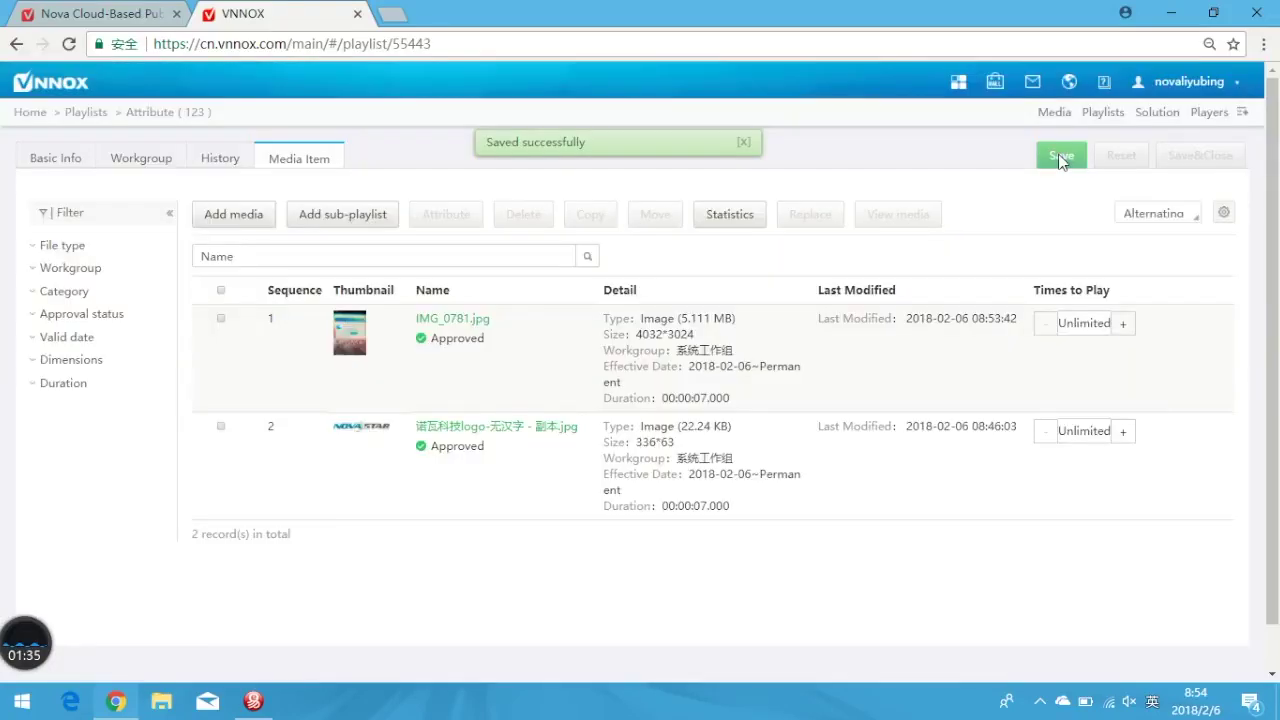
Step: Start a new solution named 1332 and proceed to the choice of frames
click(1158, 116)
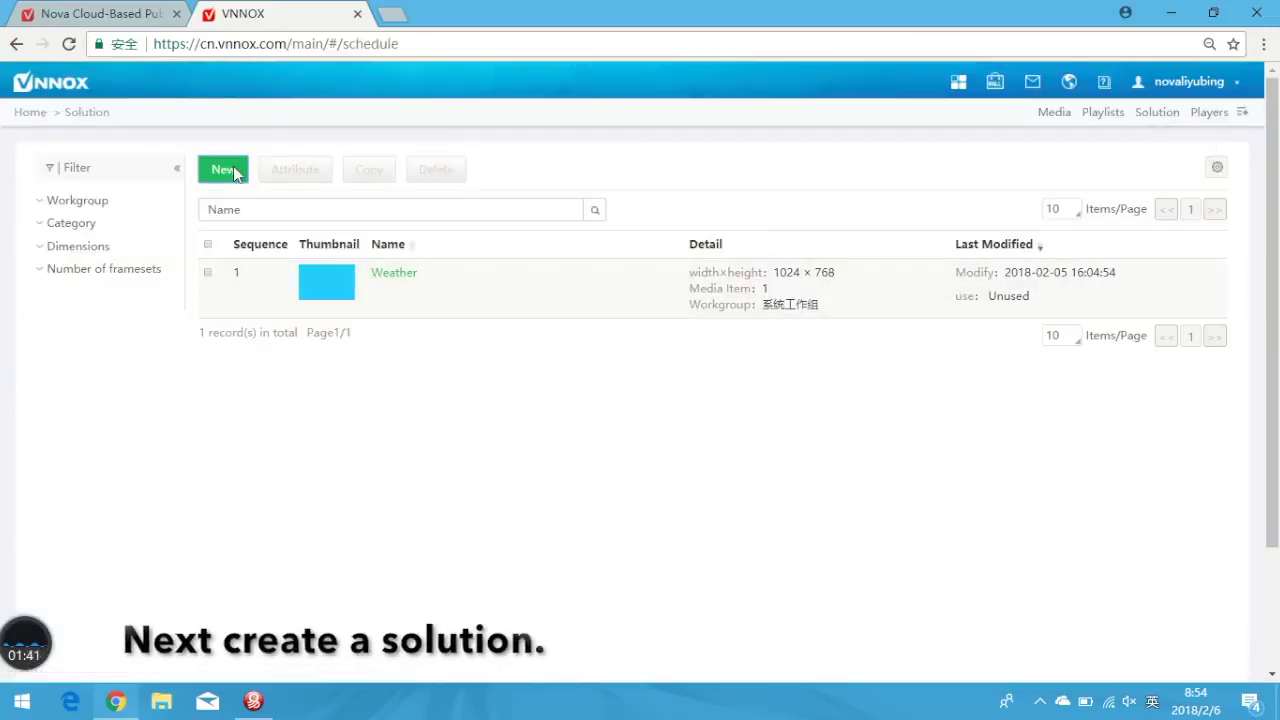
click(231, 170)
click(413, 152)
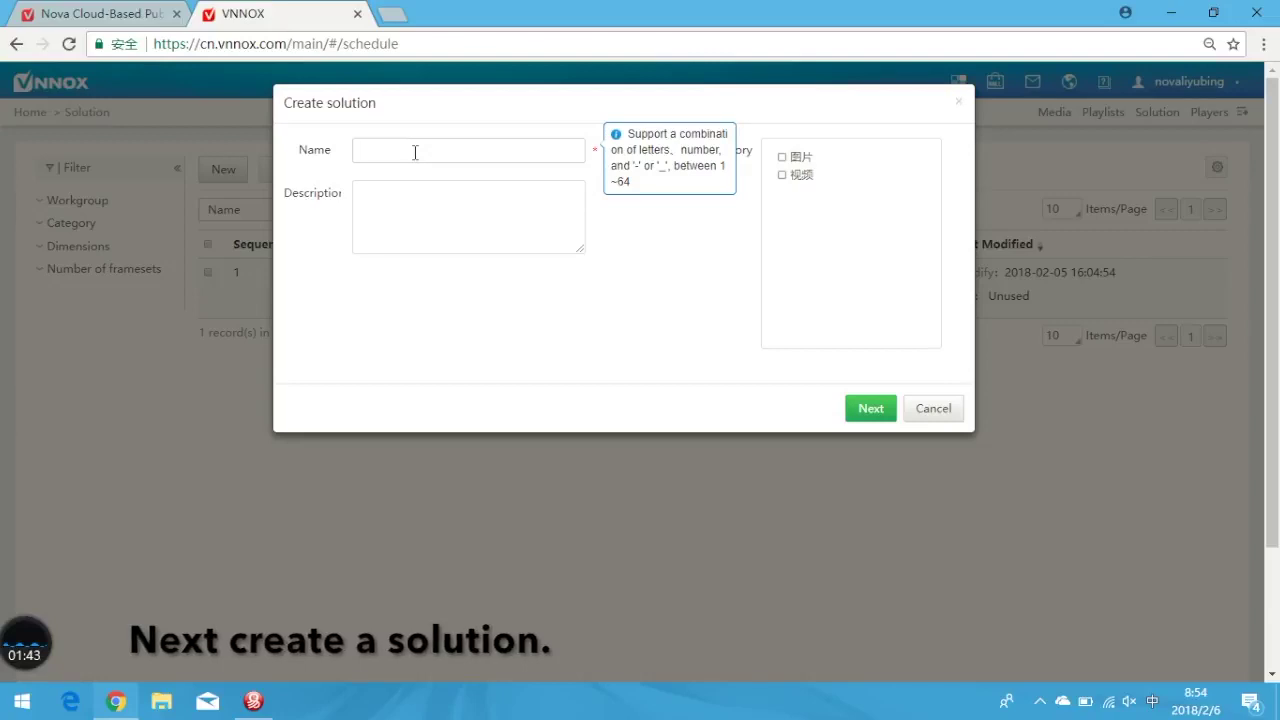
click(870, 410)
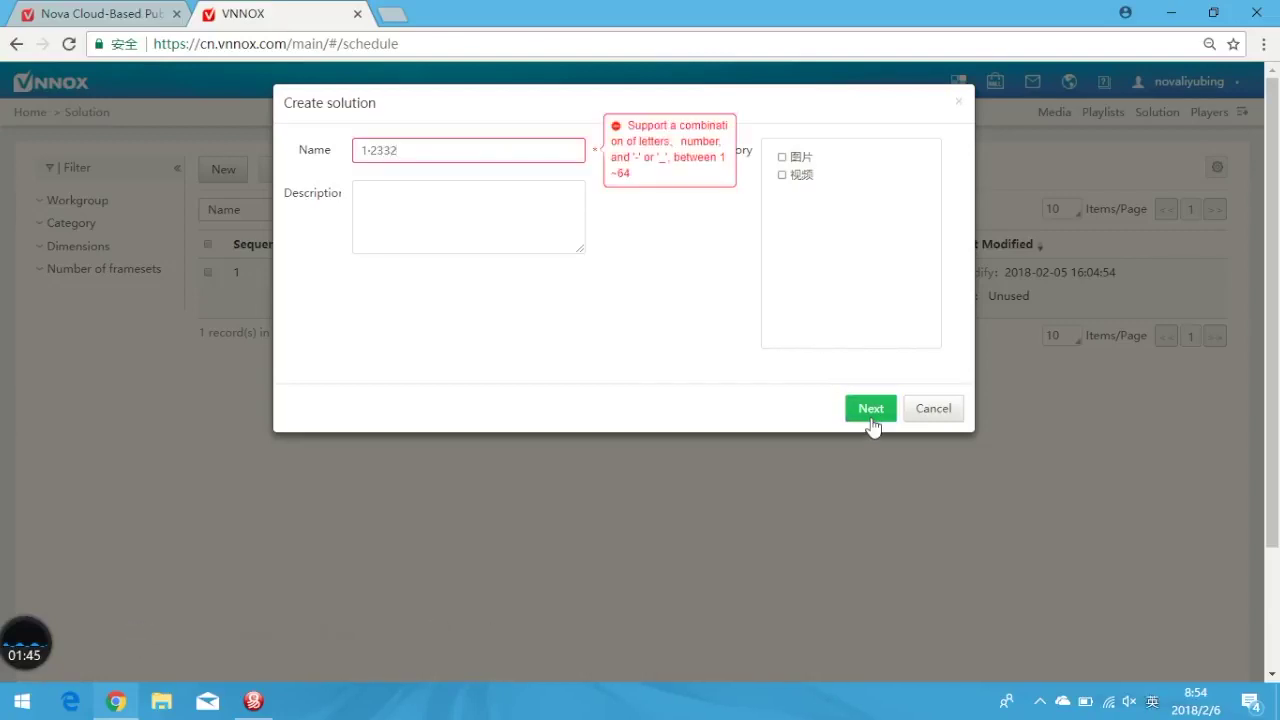
click(367, 155)
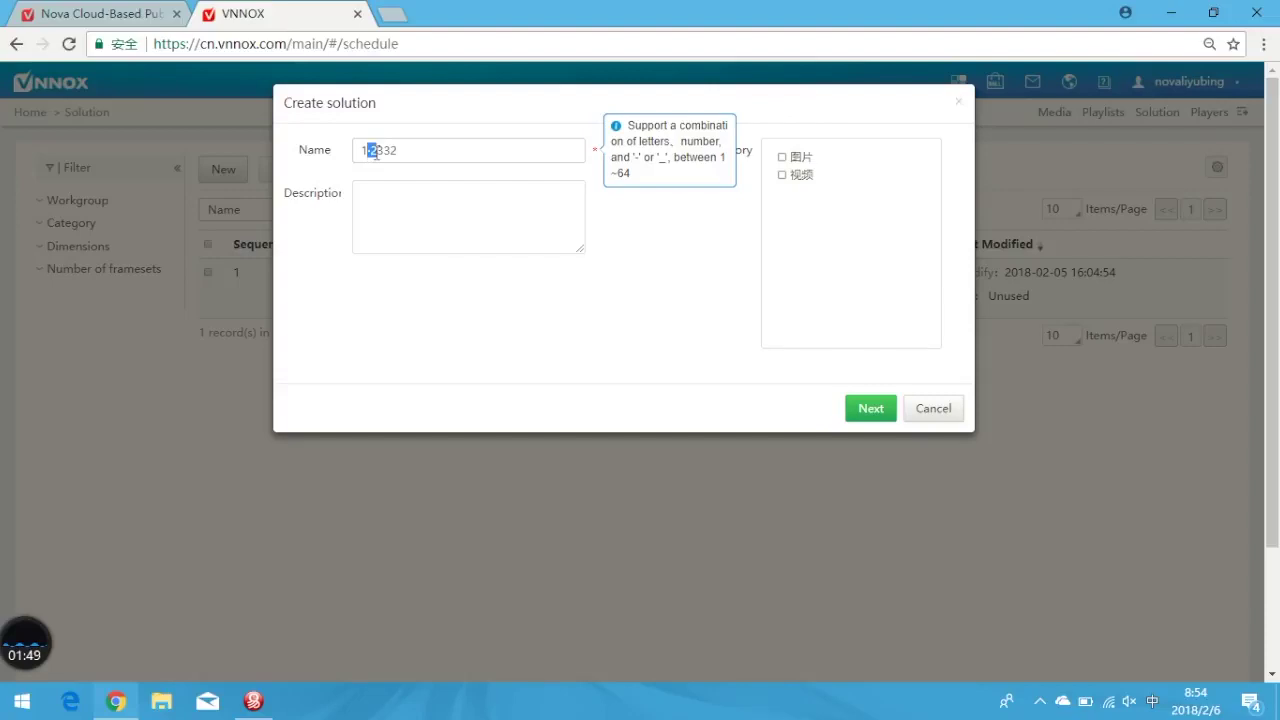
click(872, 412)
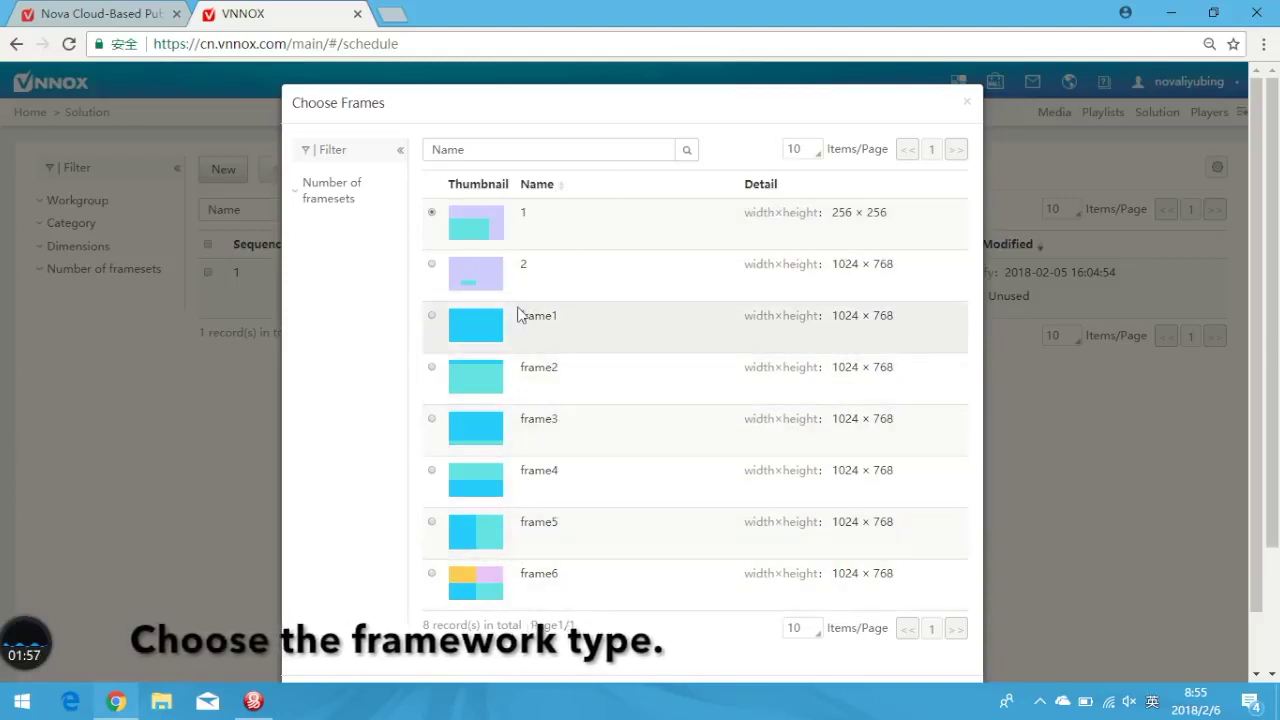
Step: Choose the 1024 × 768 layout frame1 for the solution and finish creating it
click(433, 318)
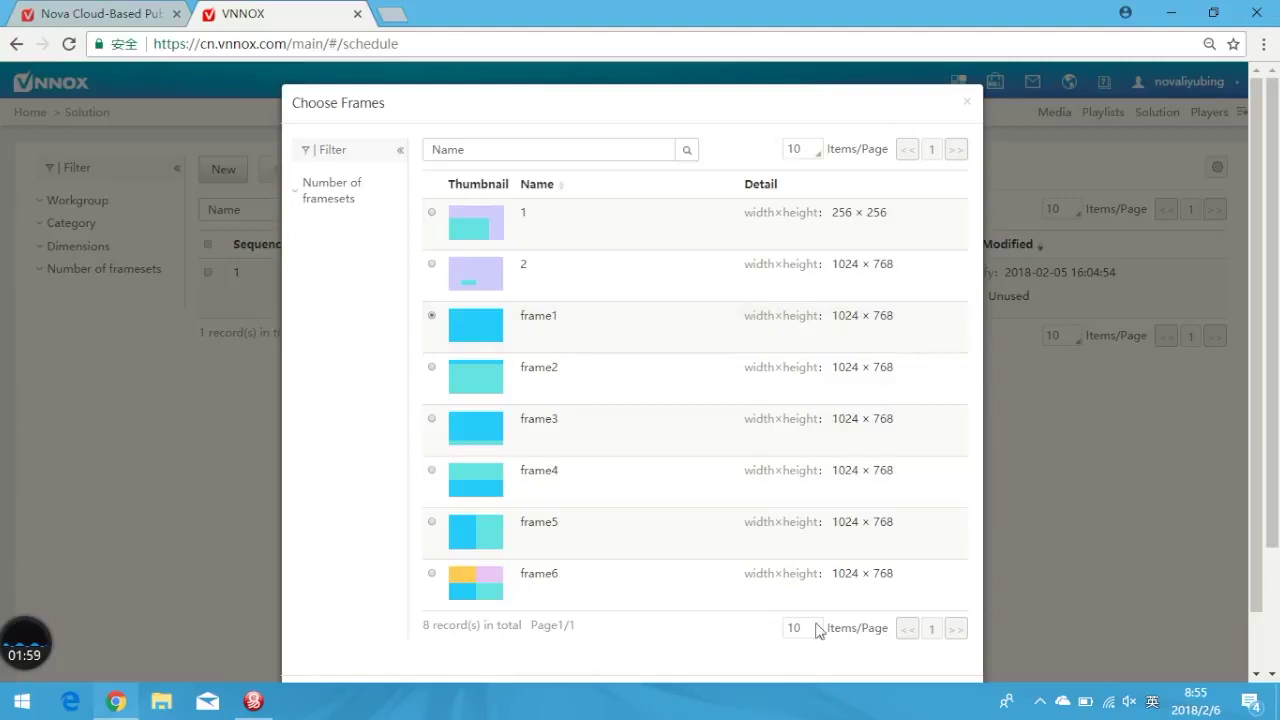
scroll(818, 630, down, 1)
click(884, 638)
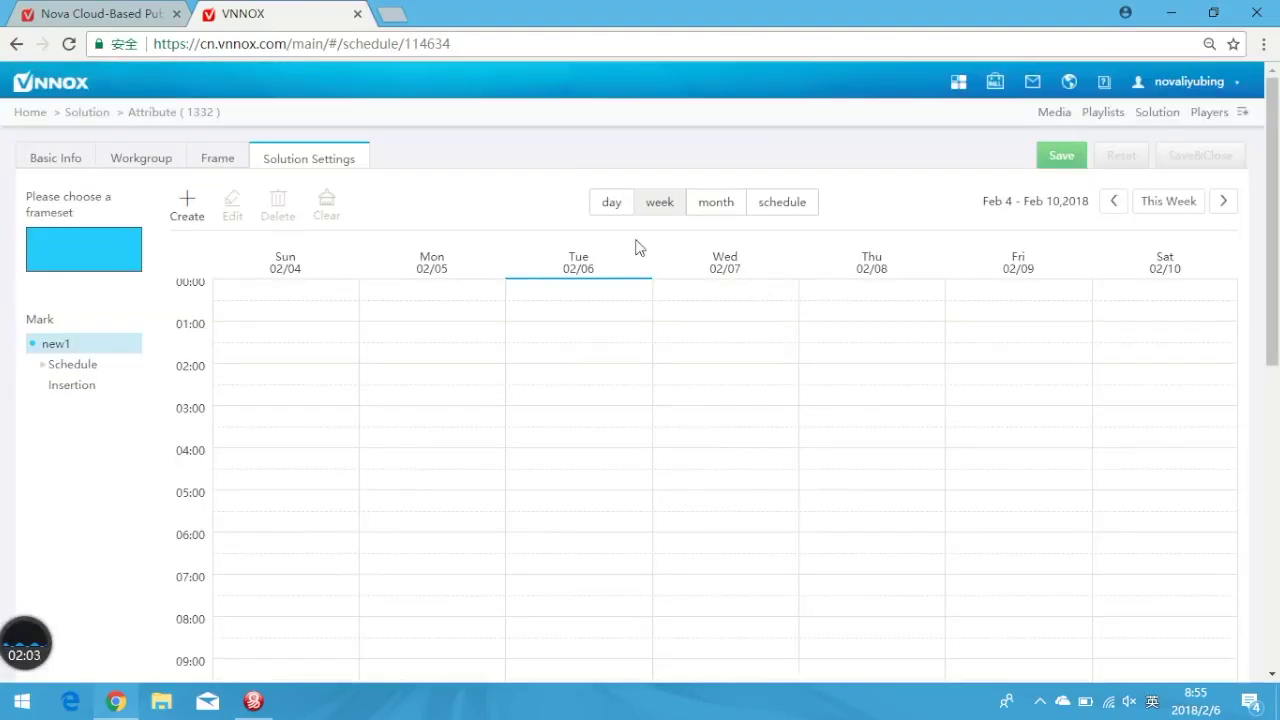
Step: Create a schedule entry for playlist 123 in the solution, using the default play plan and options
click(187, 221)
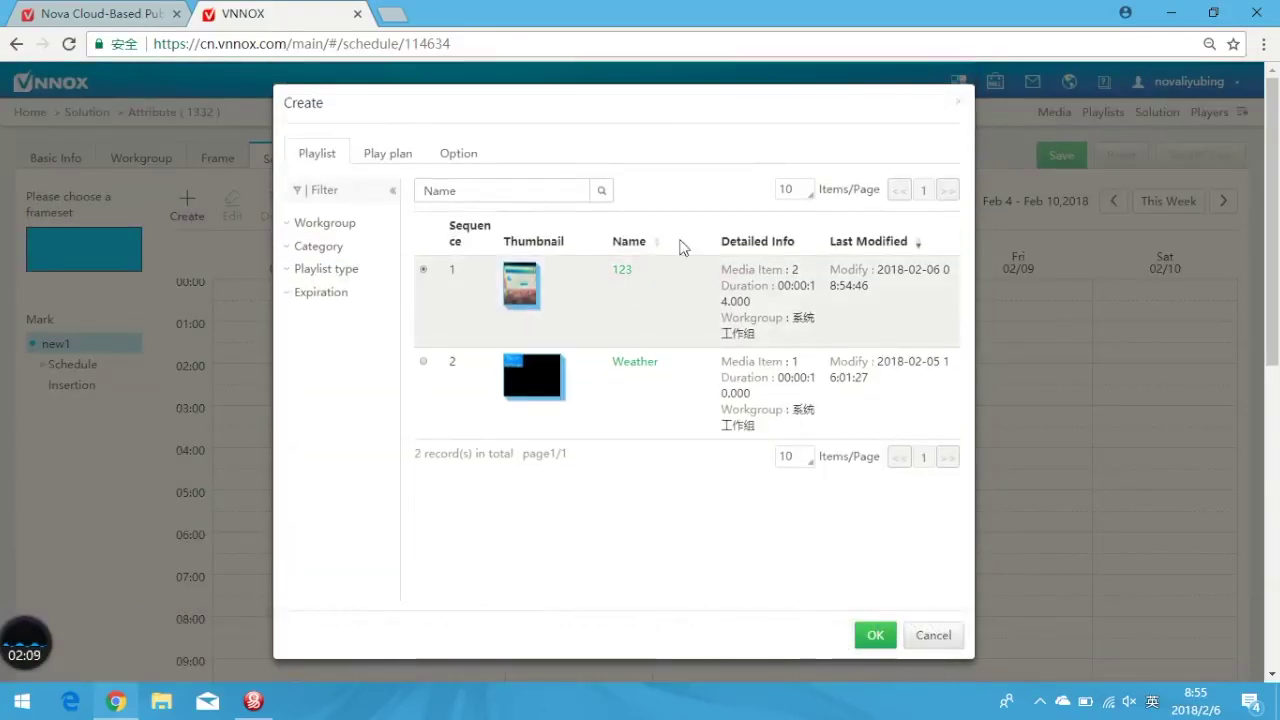
click(873, 638)
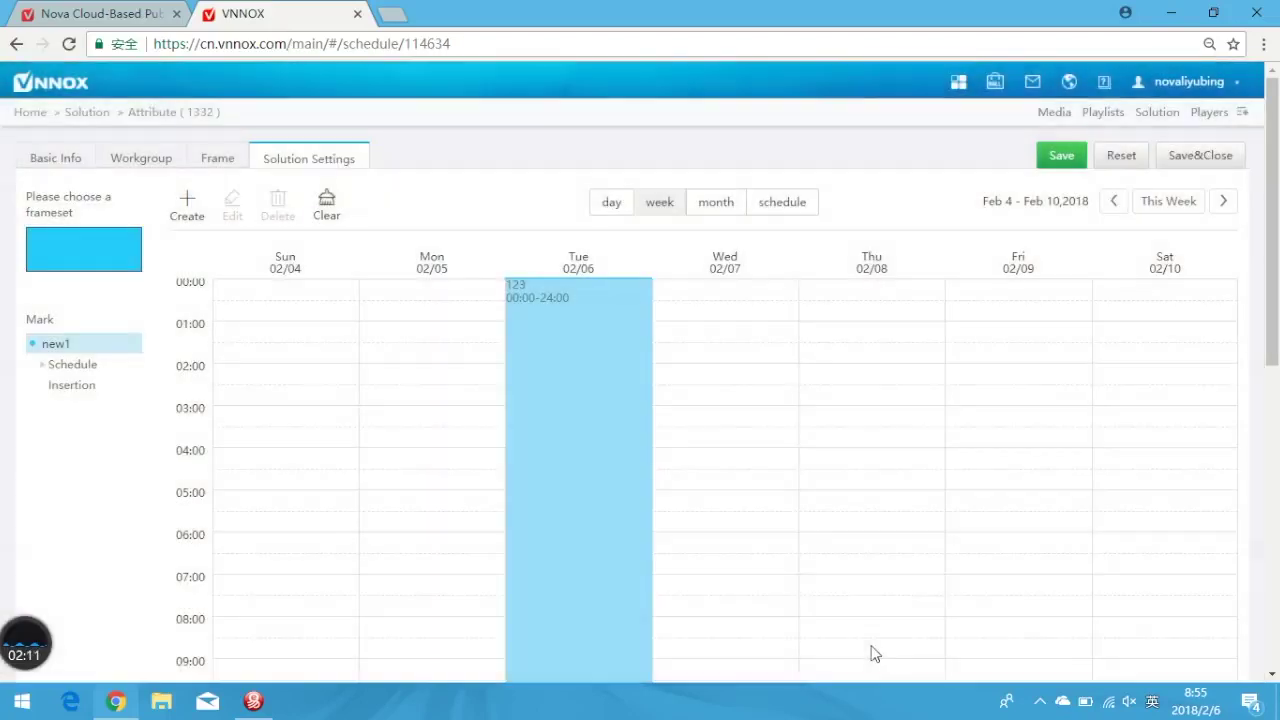
Step: Review the option, playlist and play plan settings of Tuesday's 123 schedule entry and accept them as they are
click(597, 365)
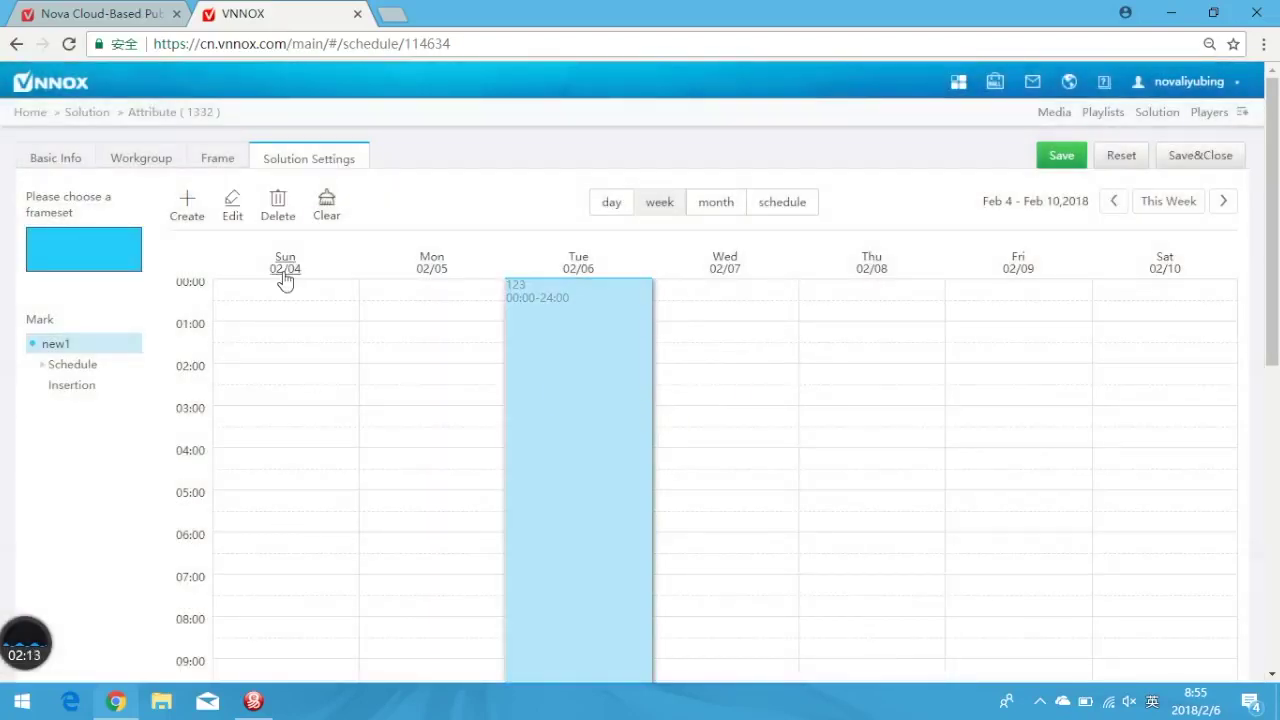
click(234, 208)
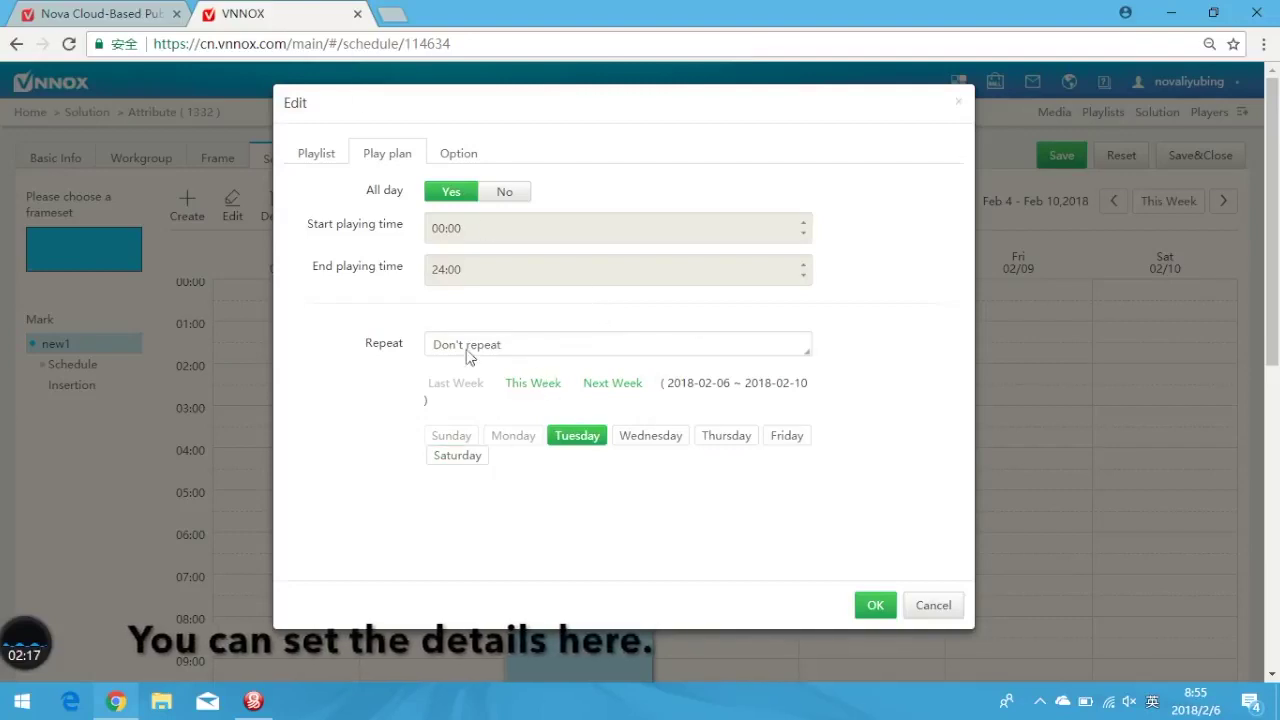
click(457, 158)
click(318, 156)
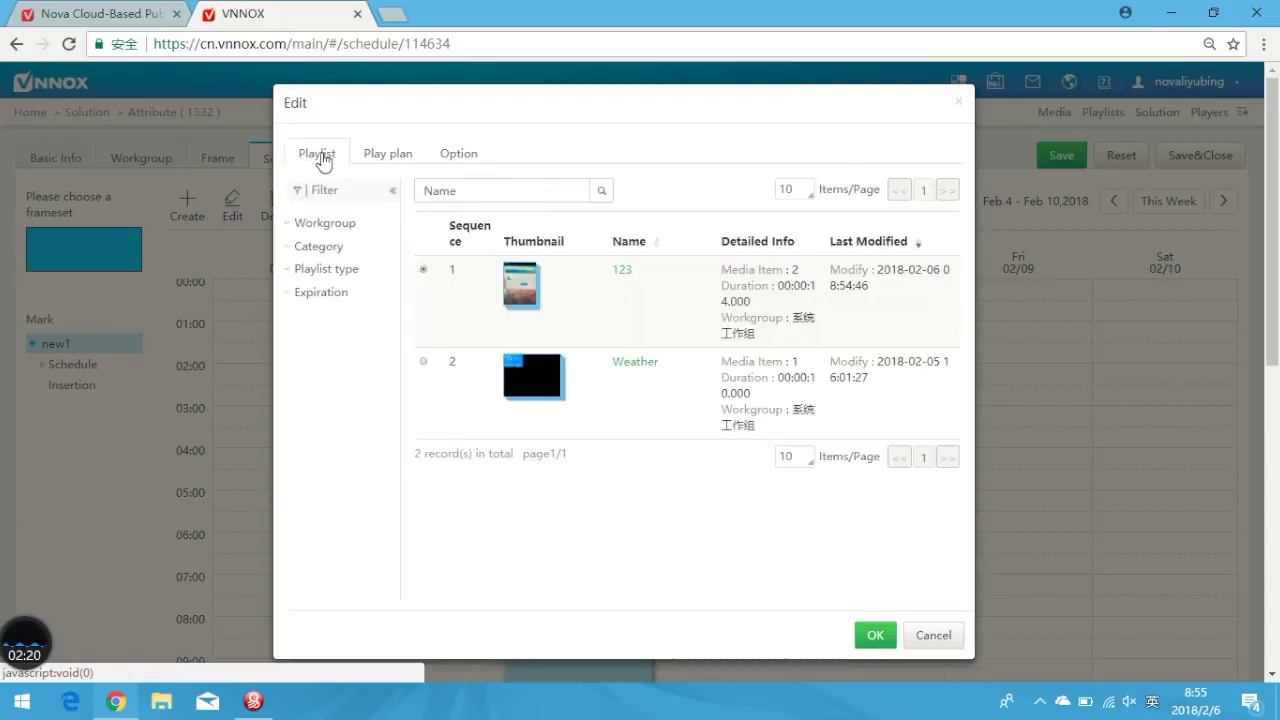
click(381, 160)
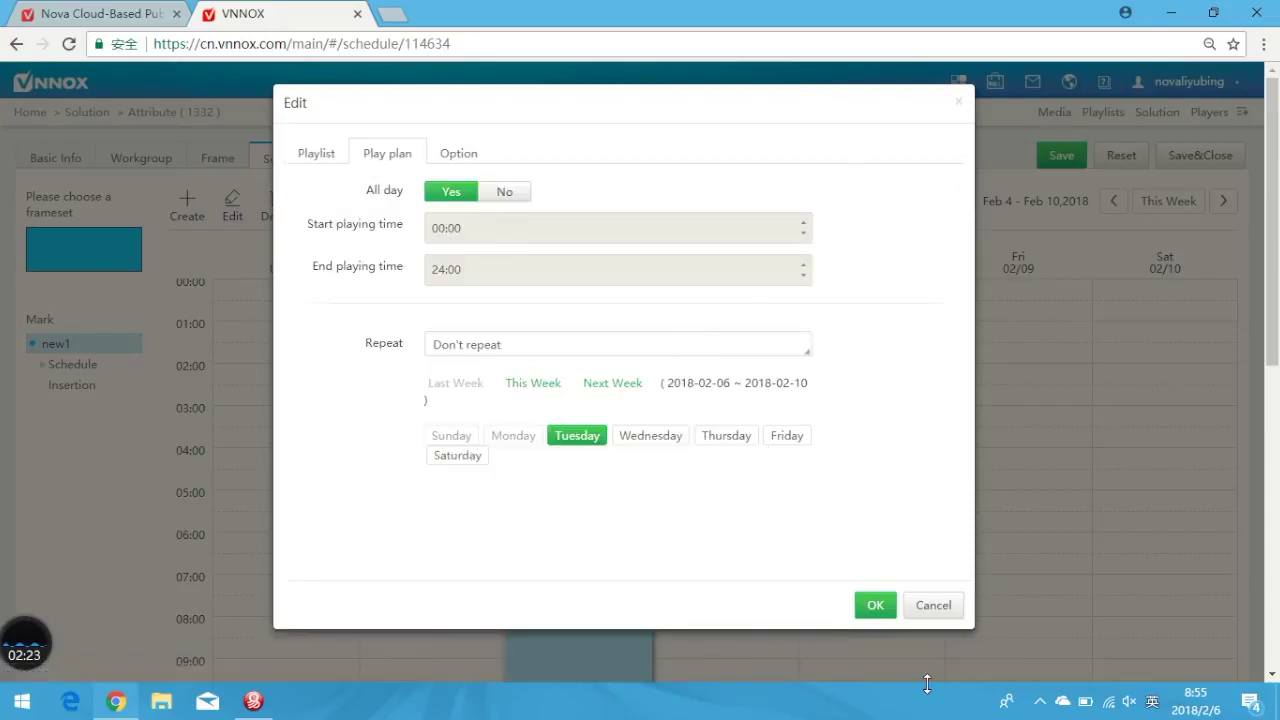
click(876, 606)
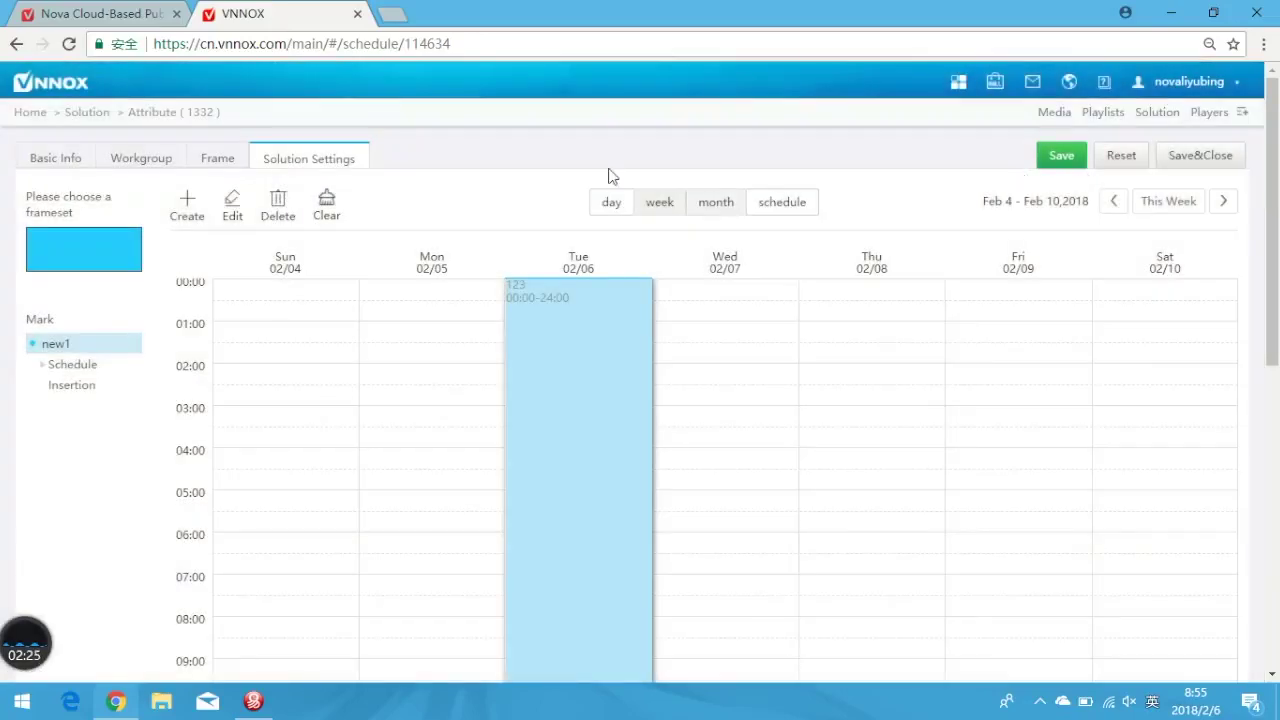
Step: Set the 123 schedule entry to repeat every day, then save the solution
click(232, 208)
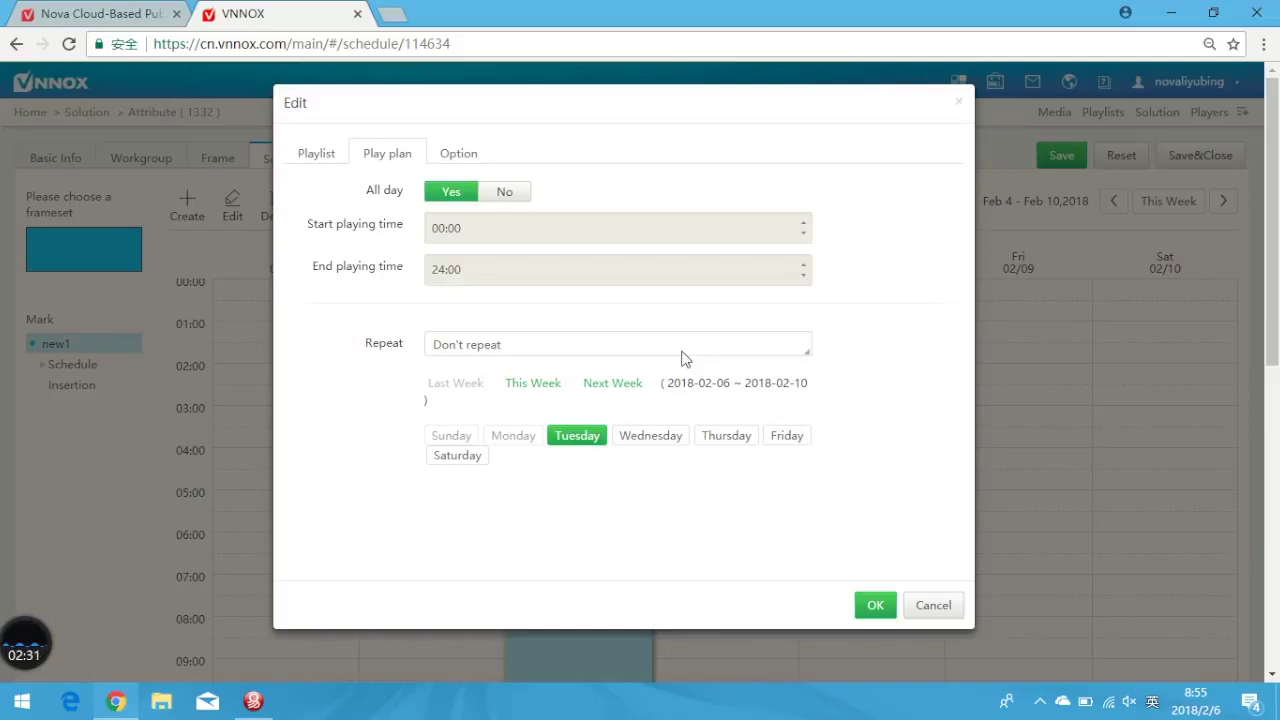
click(684, 344)
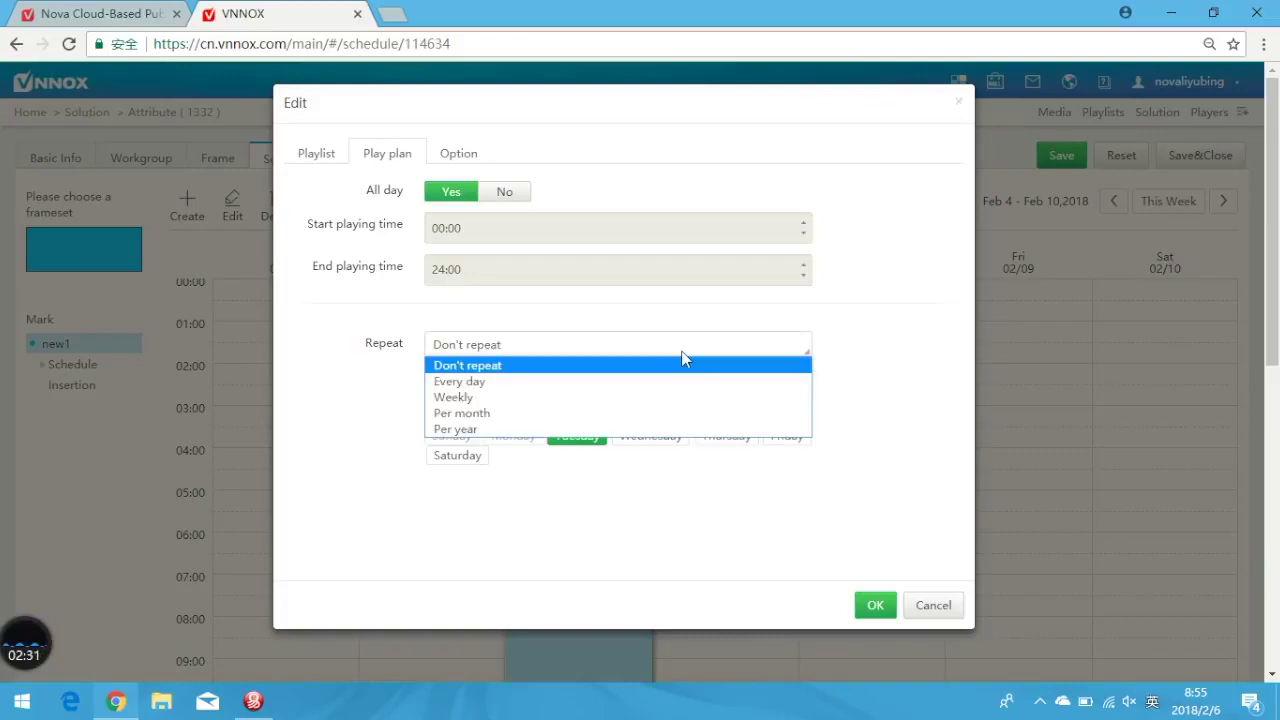
click(640, 390)
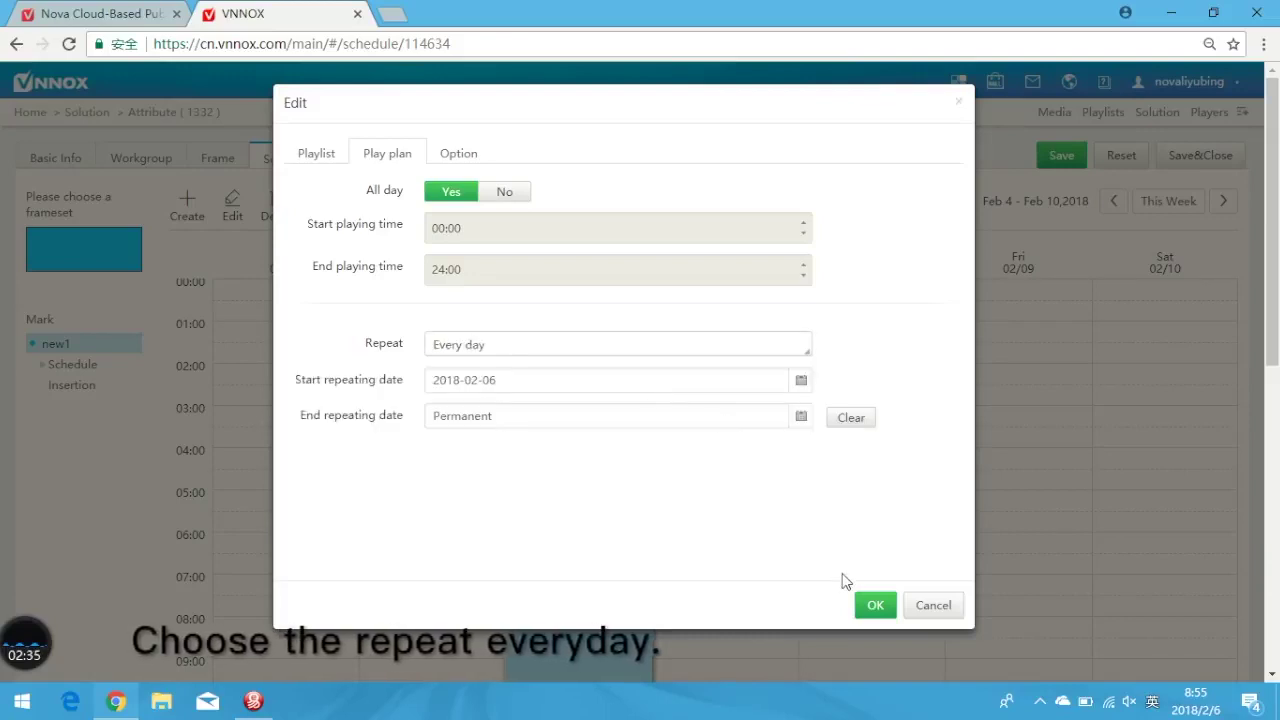
click(873, 605)
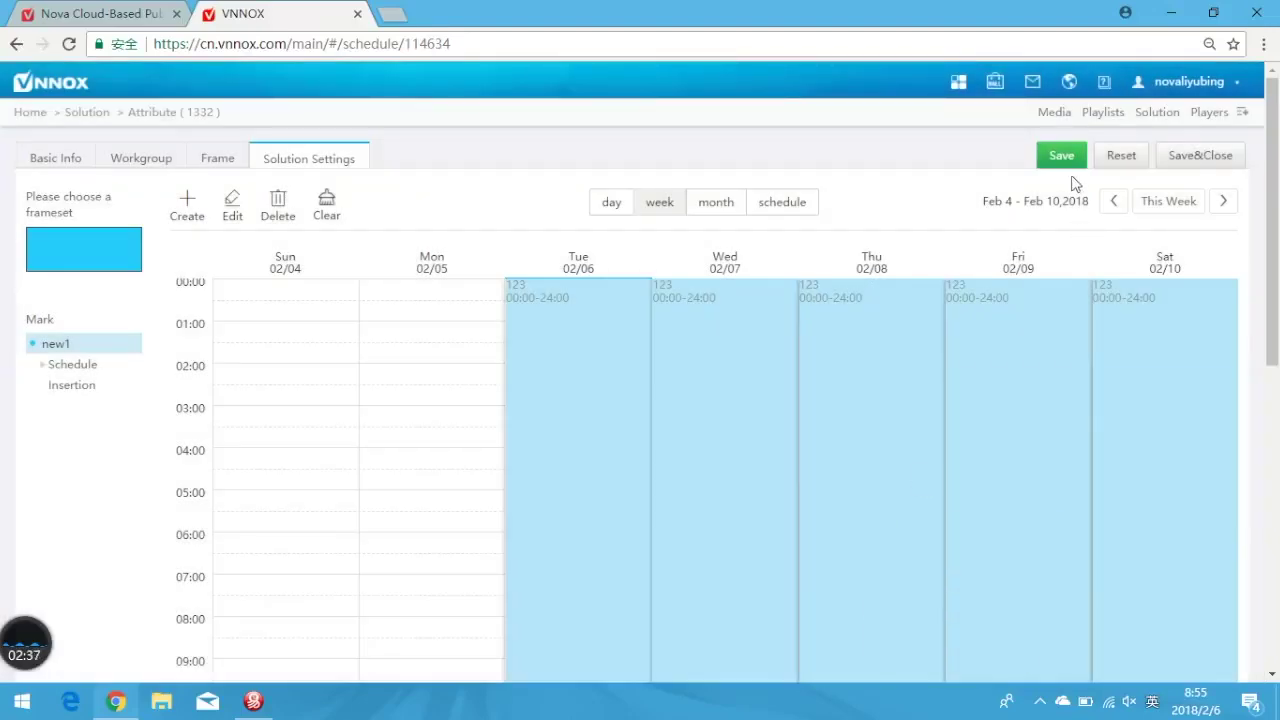
click(1064, 158)
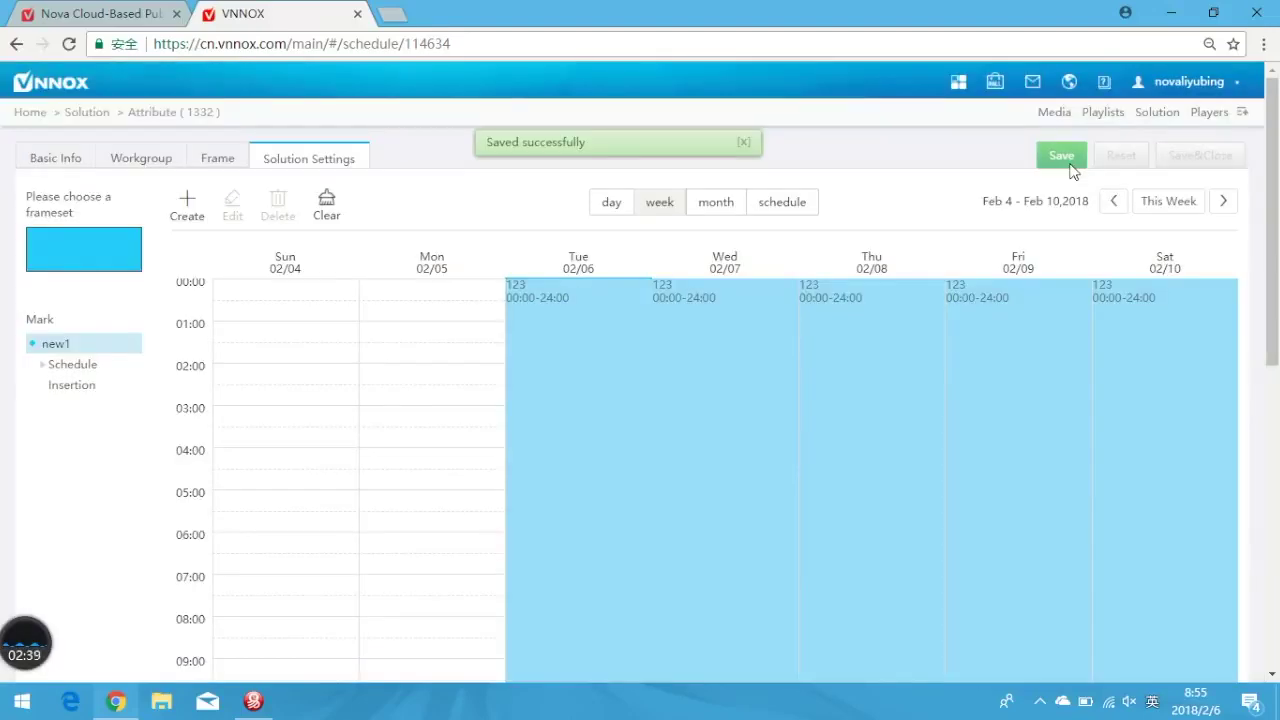
Step: Examine the basic attributes of the dsadad player and the NOVAstarJKTA player
click(1199, 112)
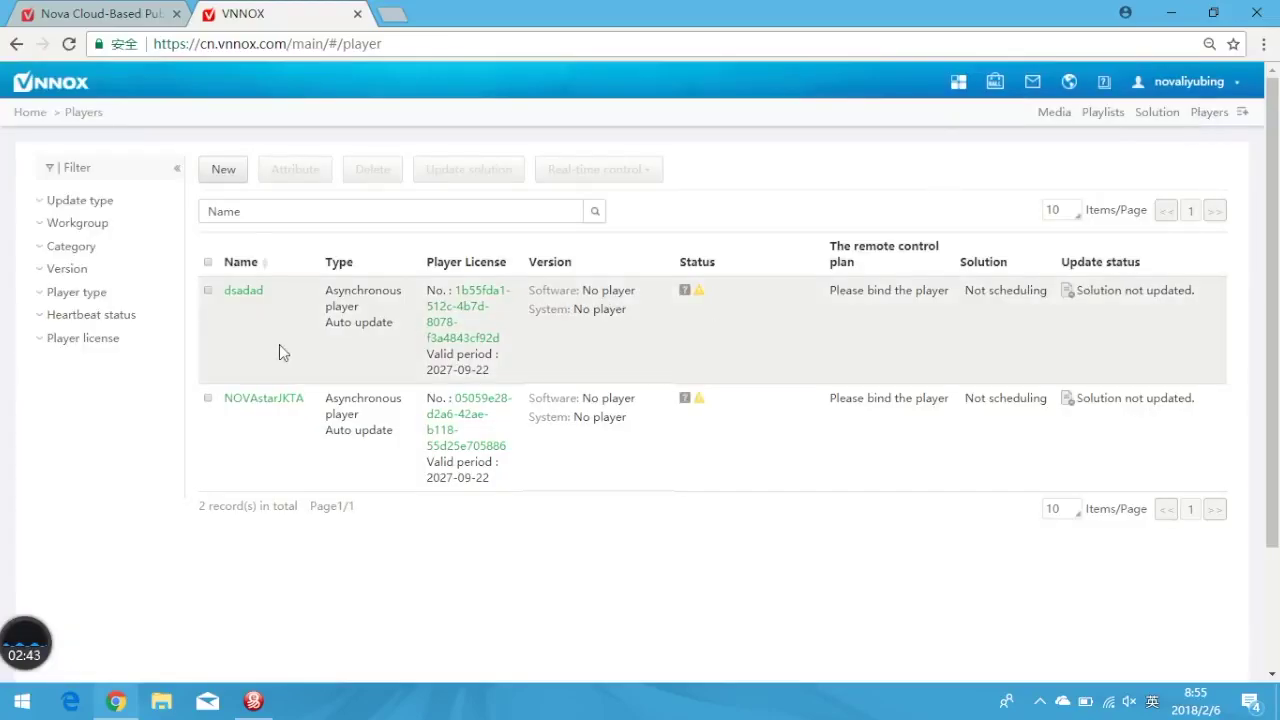
click(279, 344)
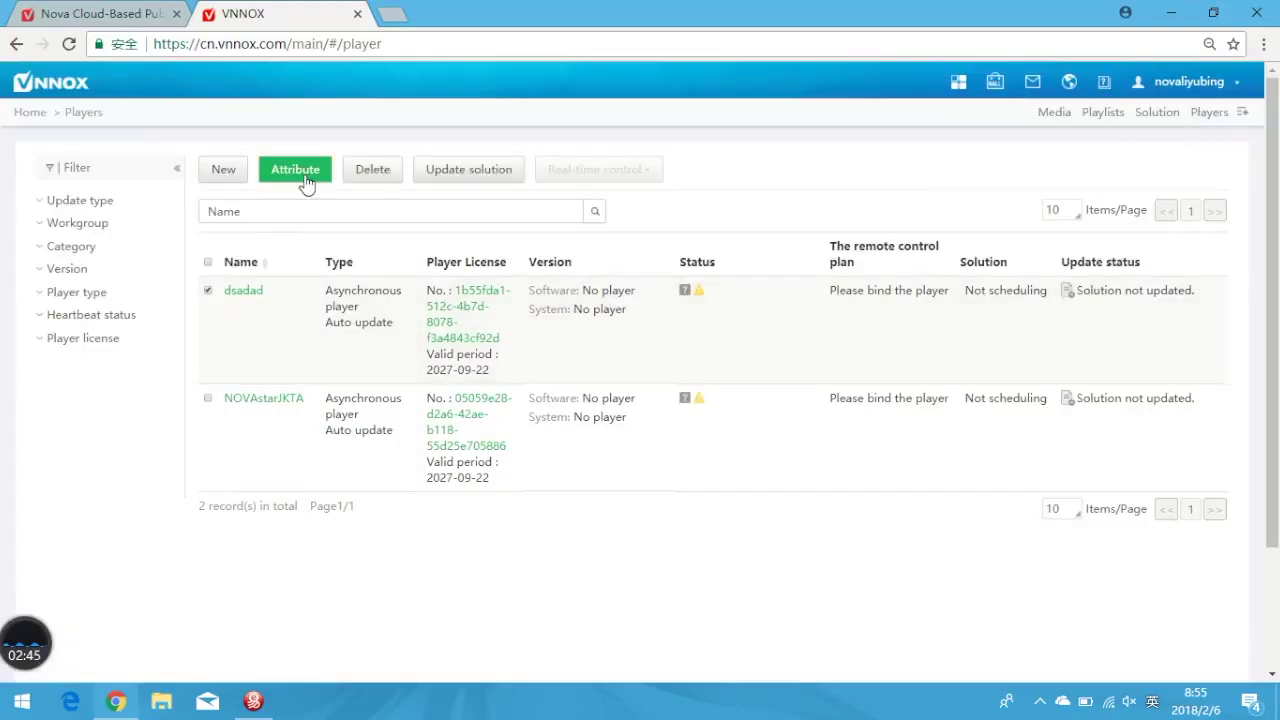
click(304, 174)
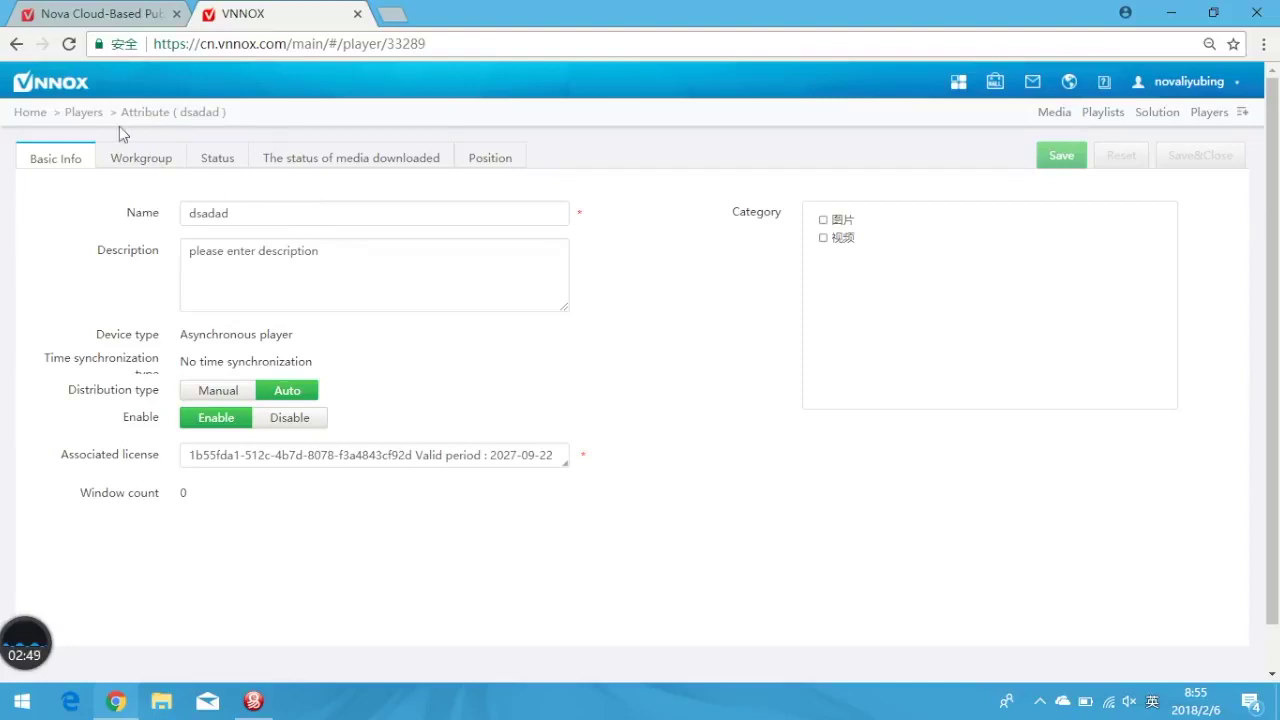
click(80, 113)
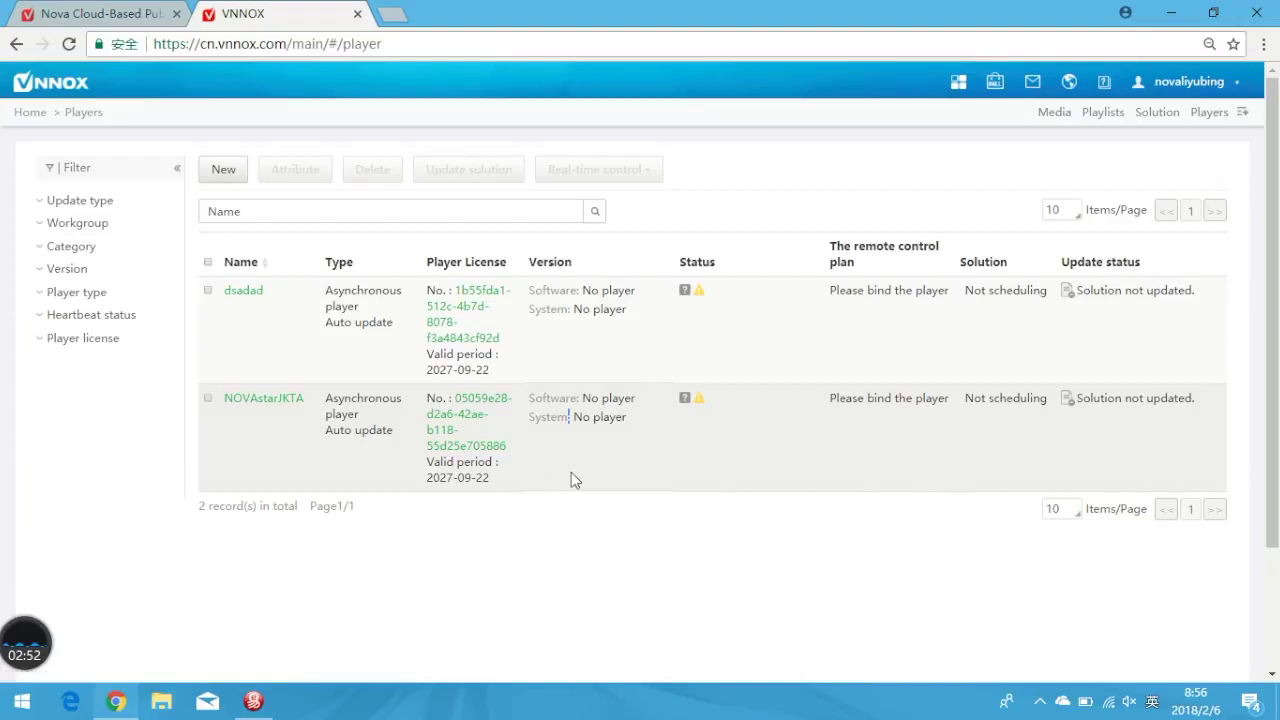
click(571, 474)
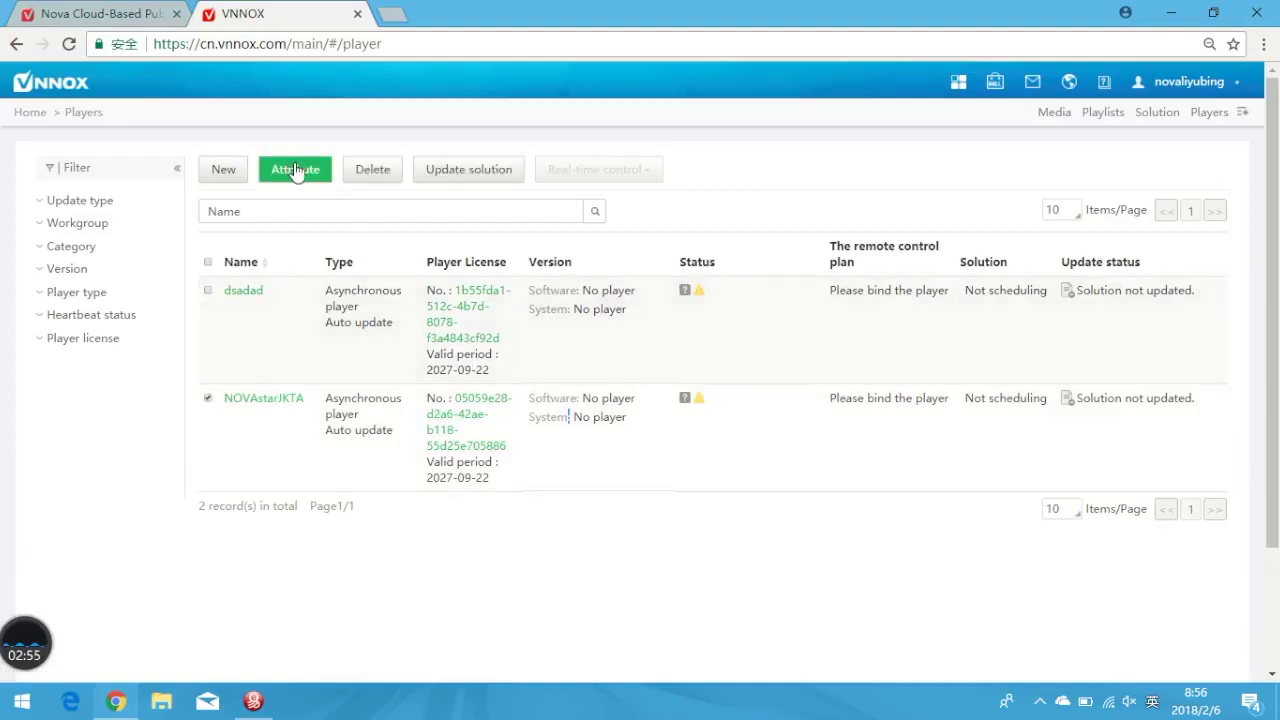
click(295, 170)
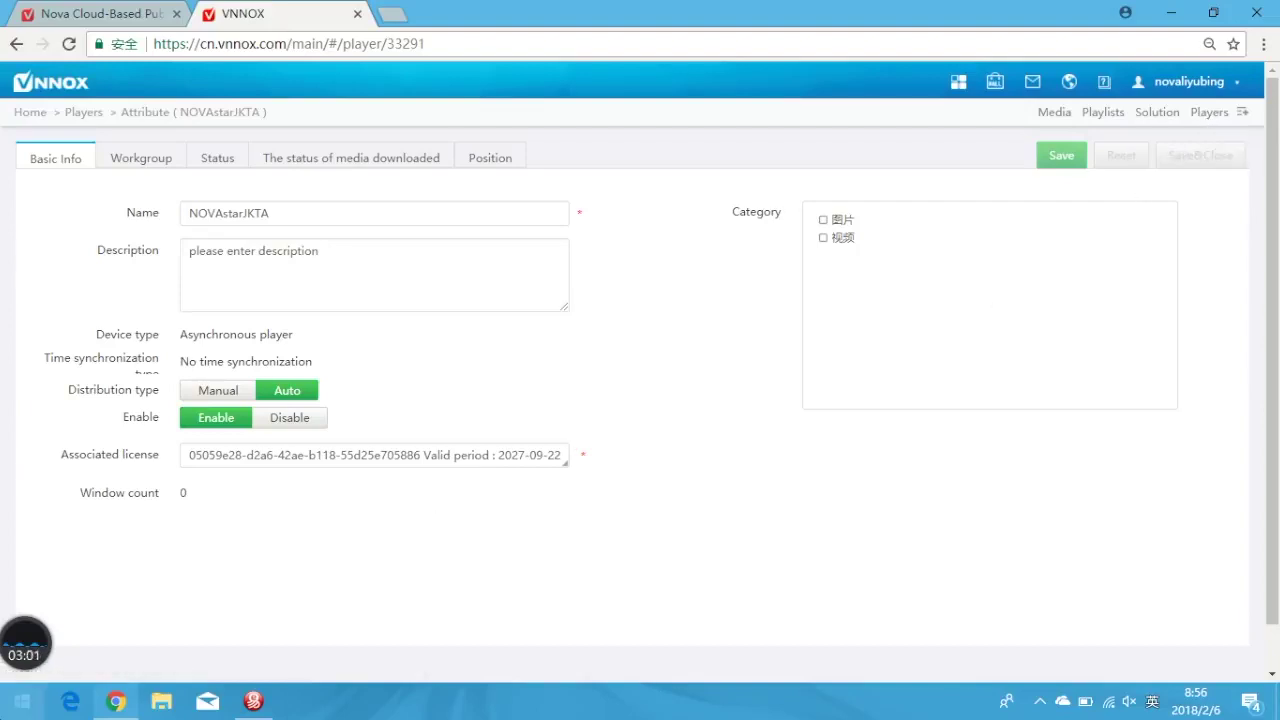
Step: Associate solution 1332 with Window1 in the attributes of the NOVAstarJKTA player and save the player
mouse_move(25, 658)
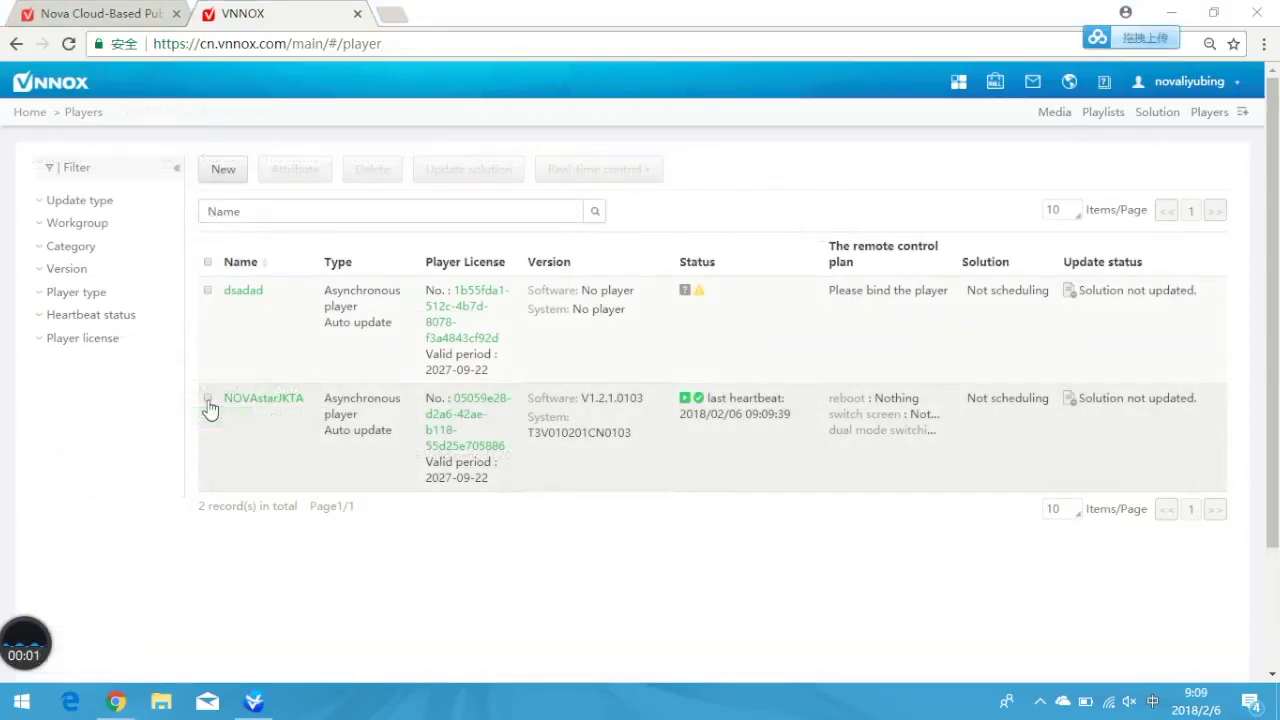
click(207, 399)
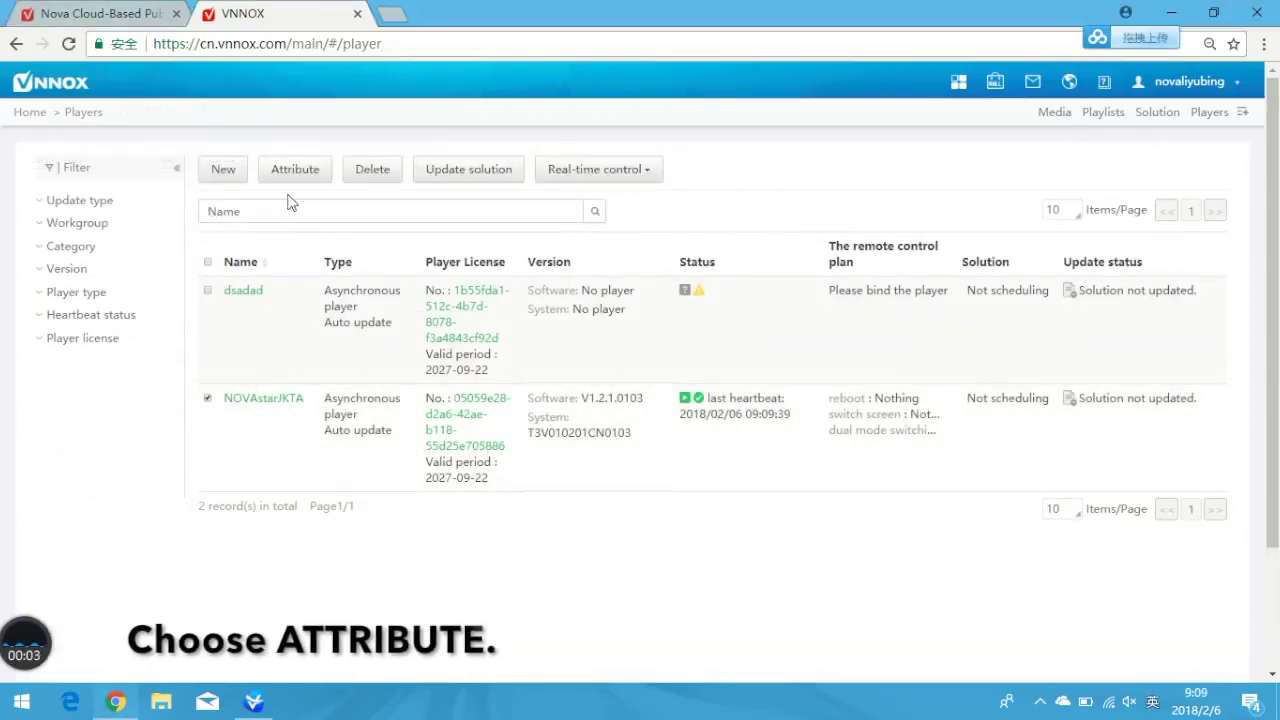
click(305, 172)
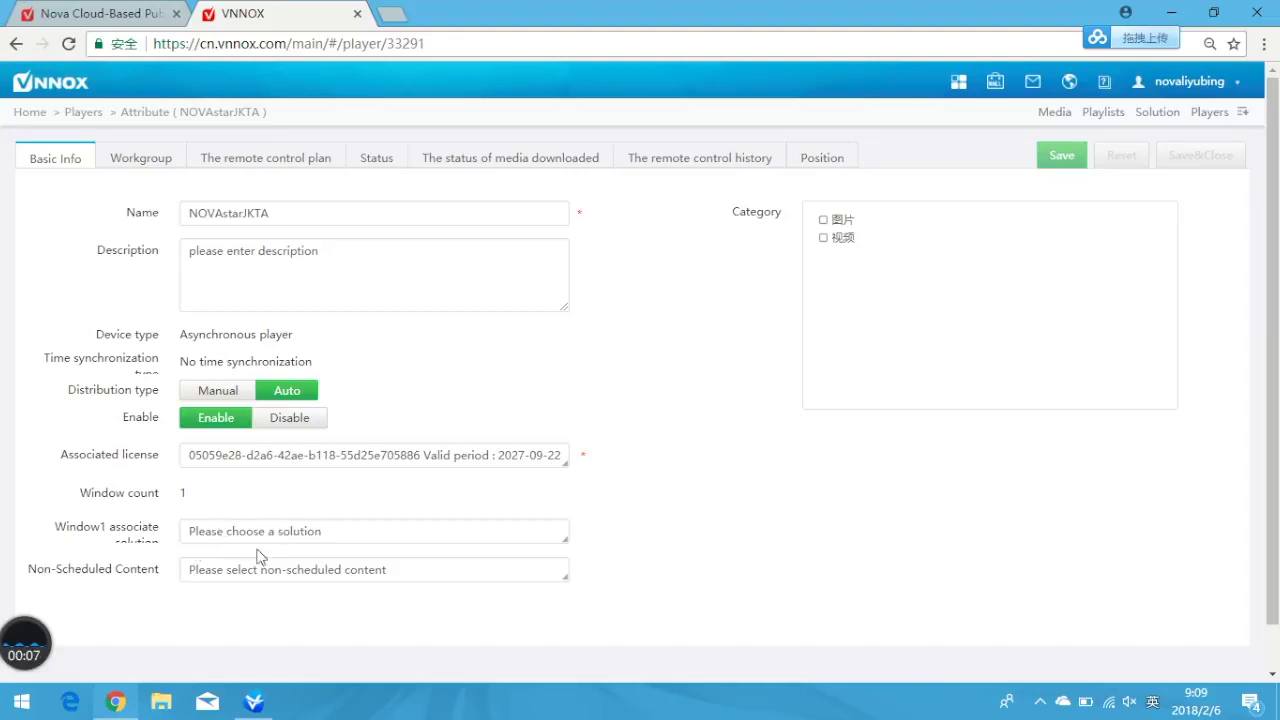
click(380, 535)
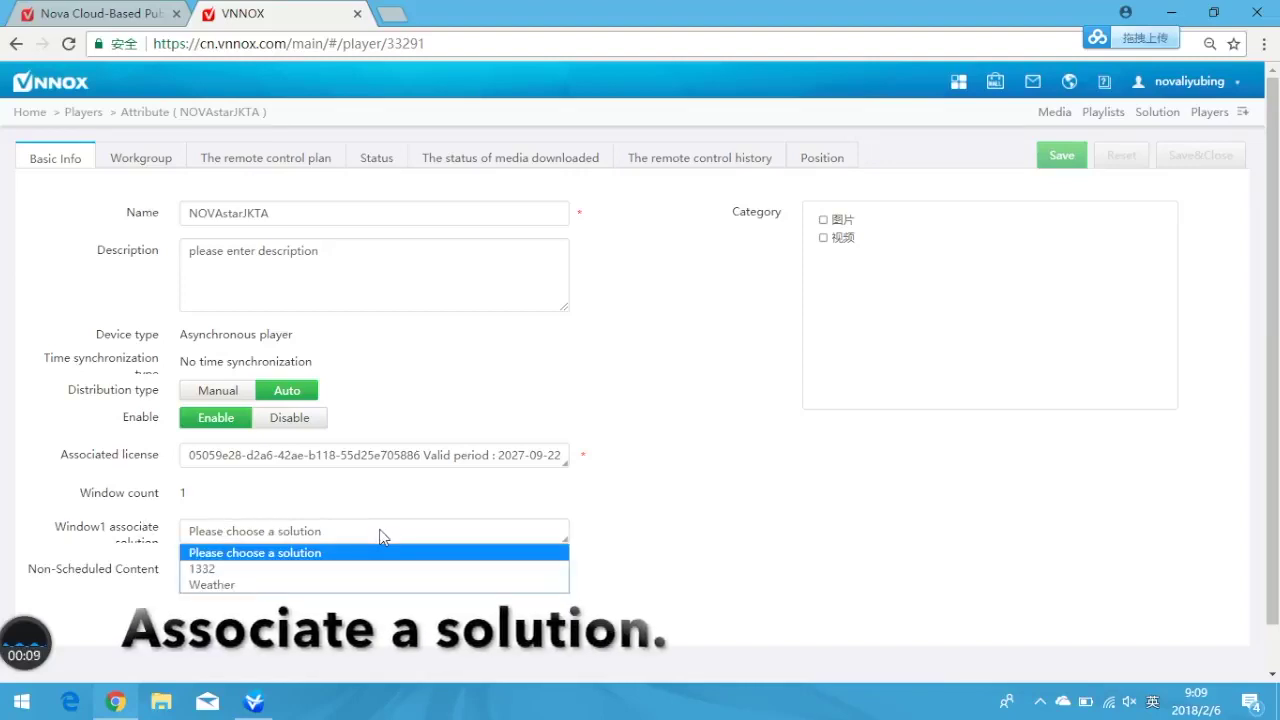
click(344, 572)
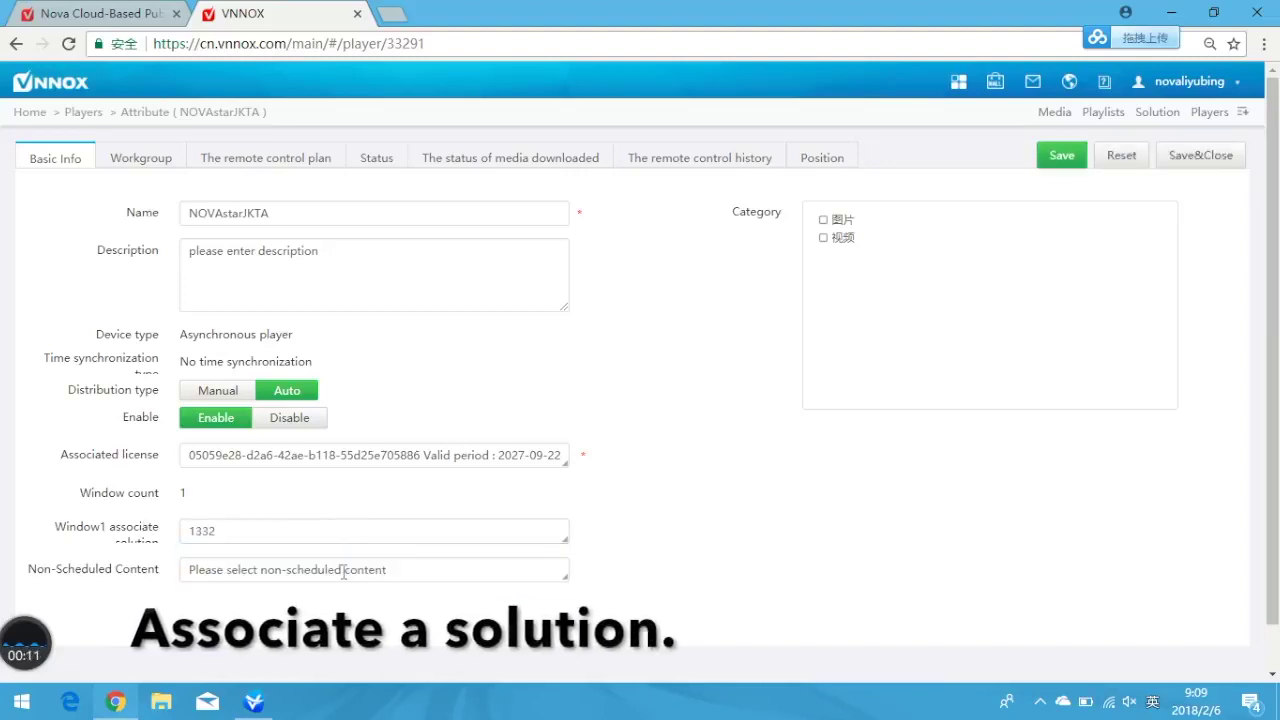
click(1071, 157)
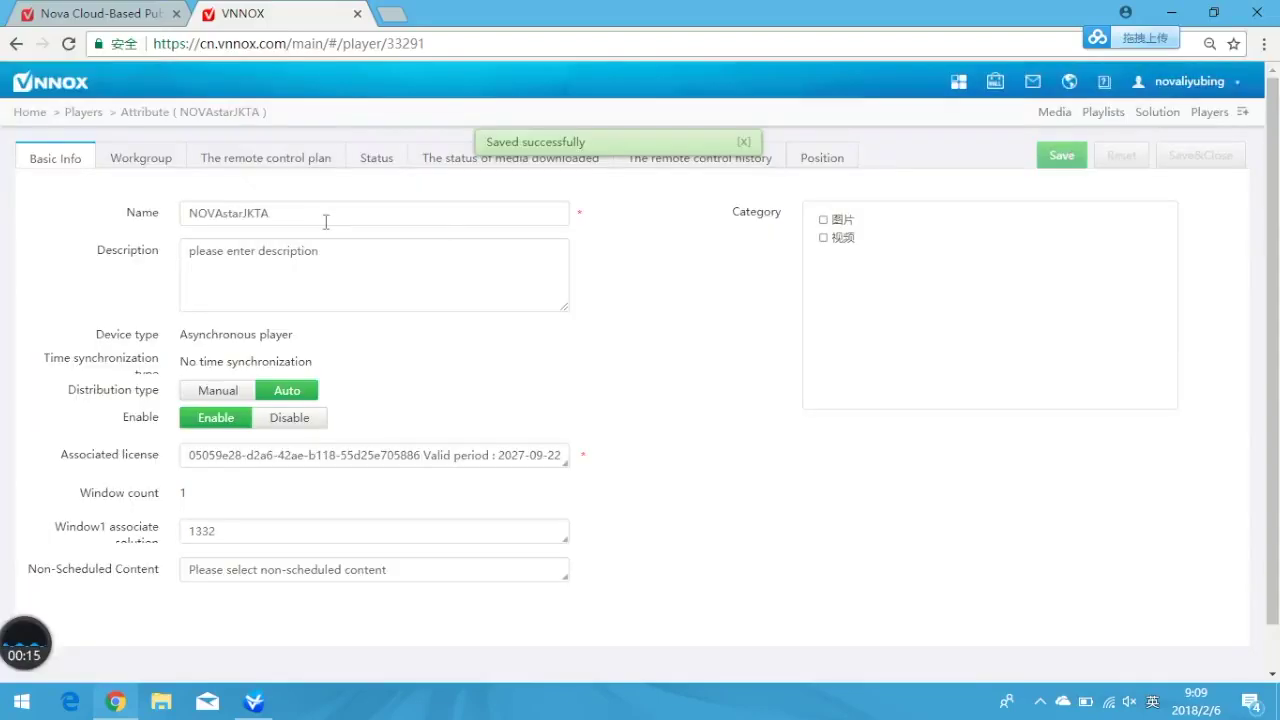
Step: Review the NOVAstarJKTA player's remote control plan, status, media download status, remote control history and position, ending at its basic info
click(209, 160)
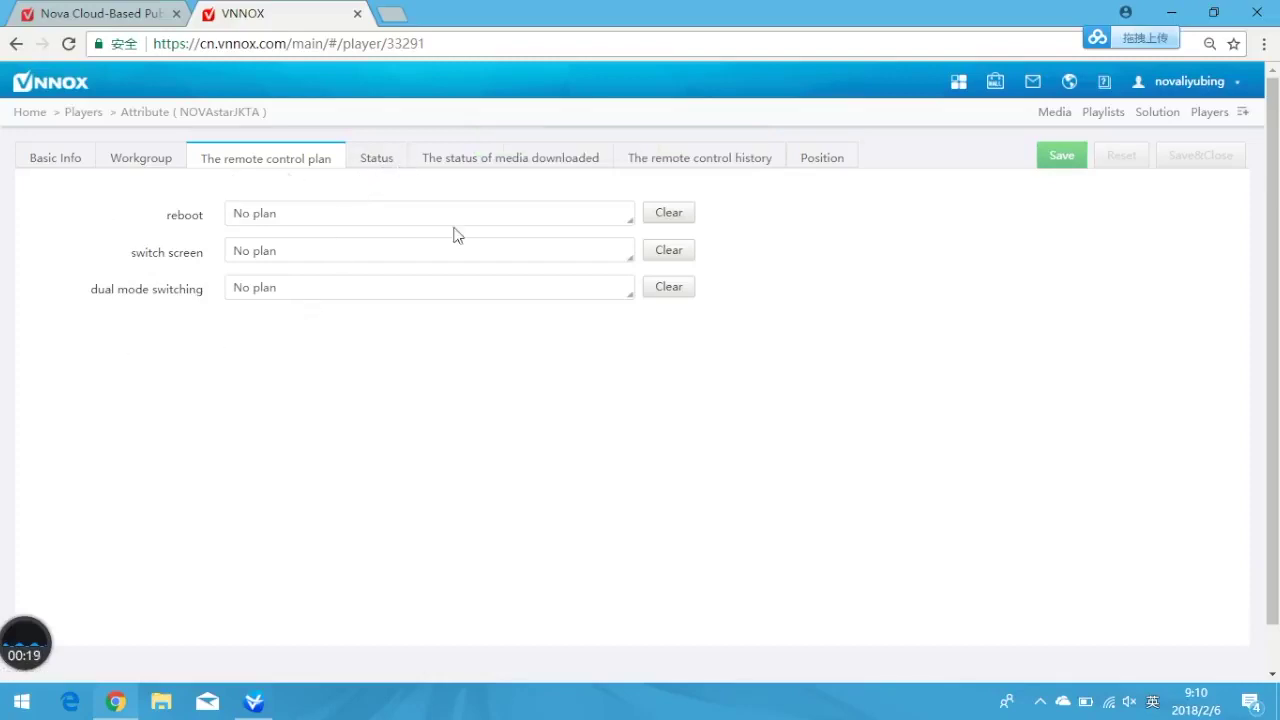
click(396, 168)
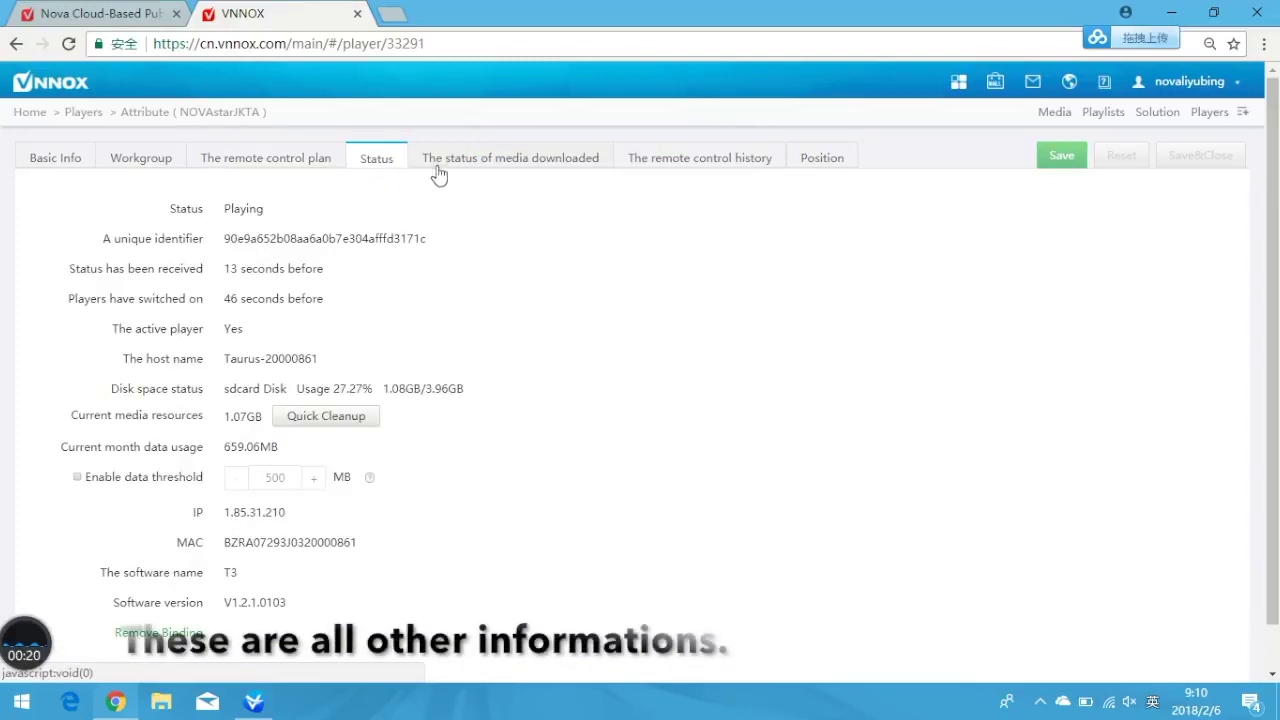
click(510, 168)
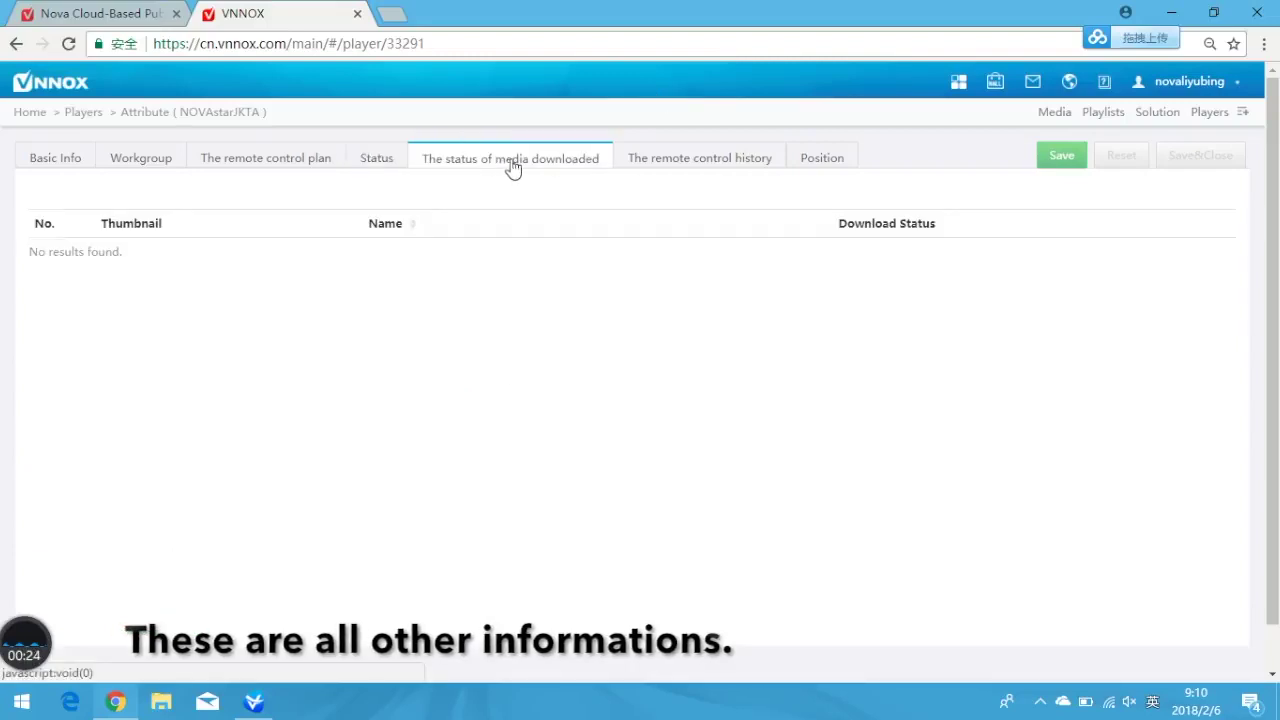
click(718, 170)
click(815, 166)
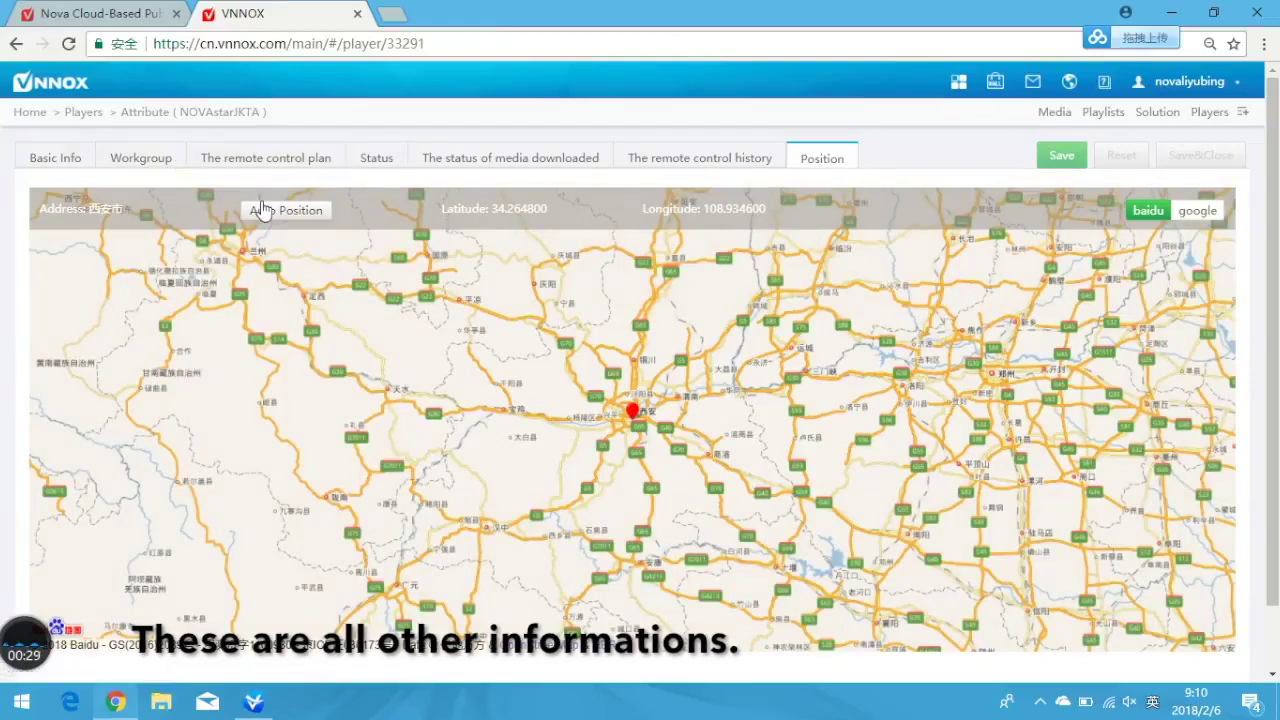
click(54, 162)
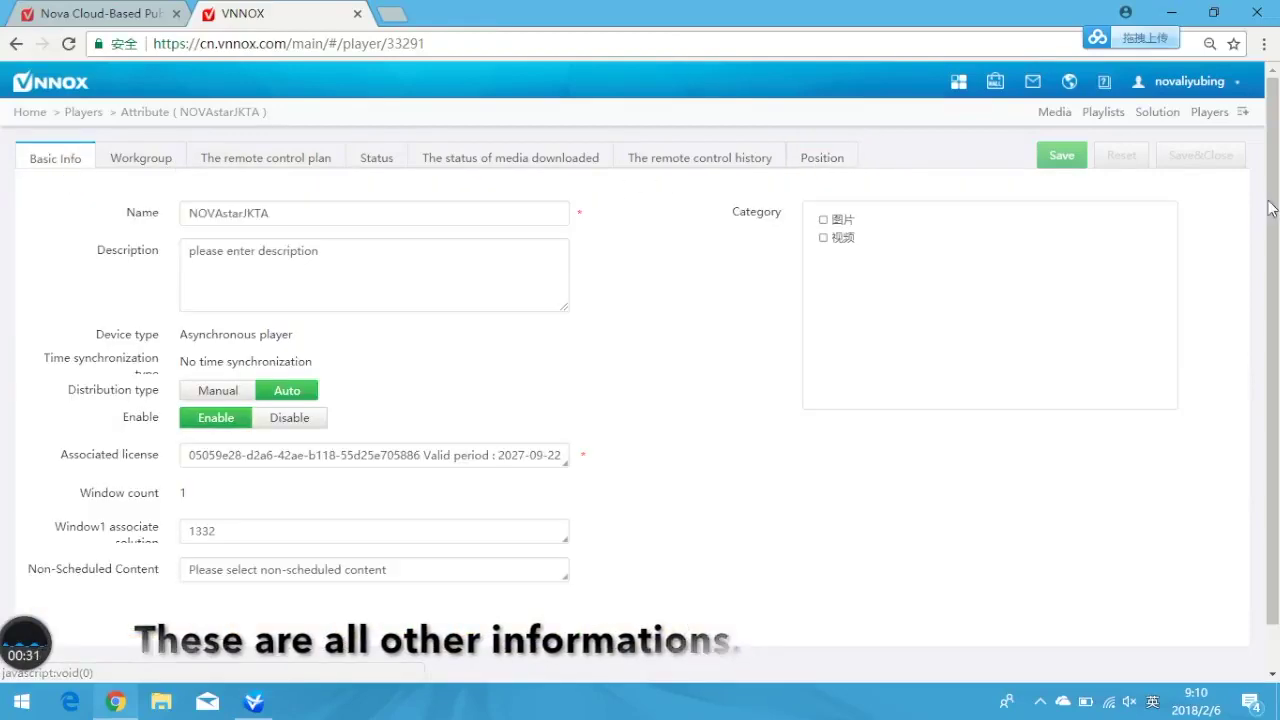
Step: Update the solution on the NOVAstarJKTA player and reveal the Server configuration window behind the browser
click(1210, 112)
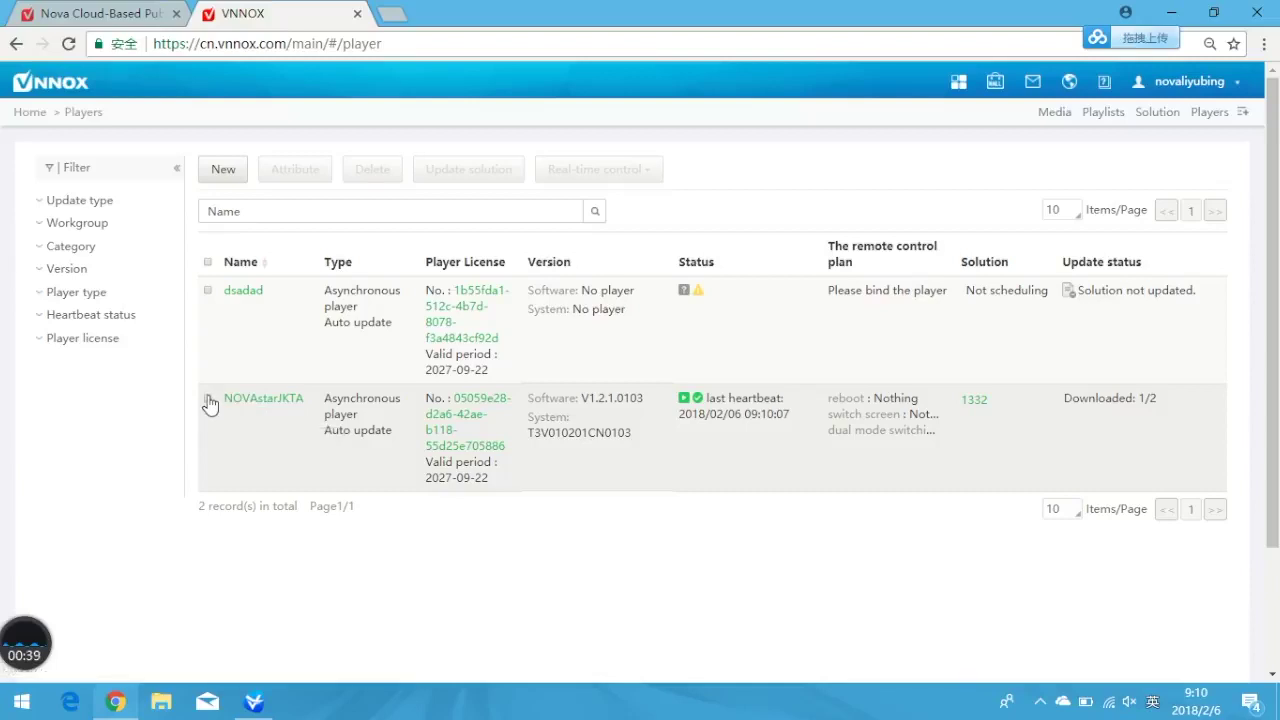
click(209, 400)
click(465, 169)
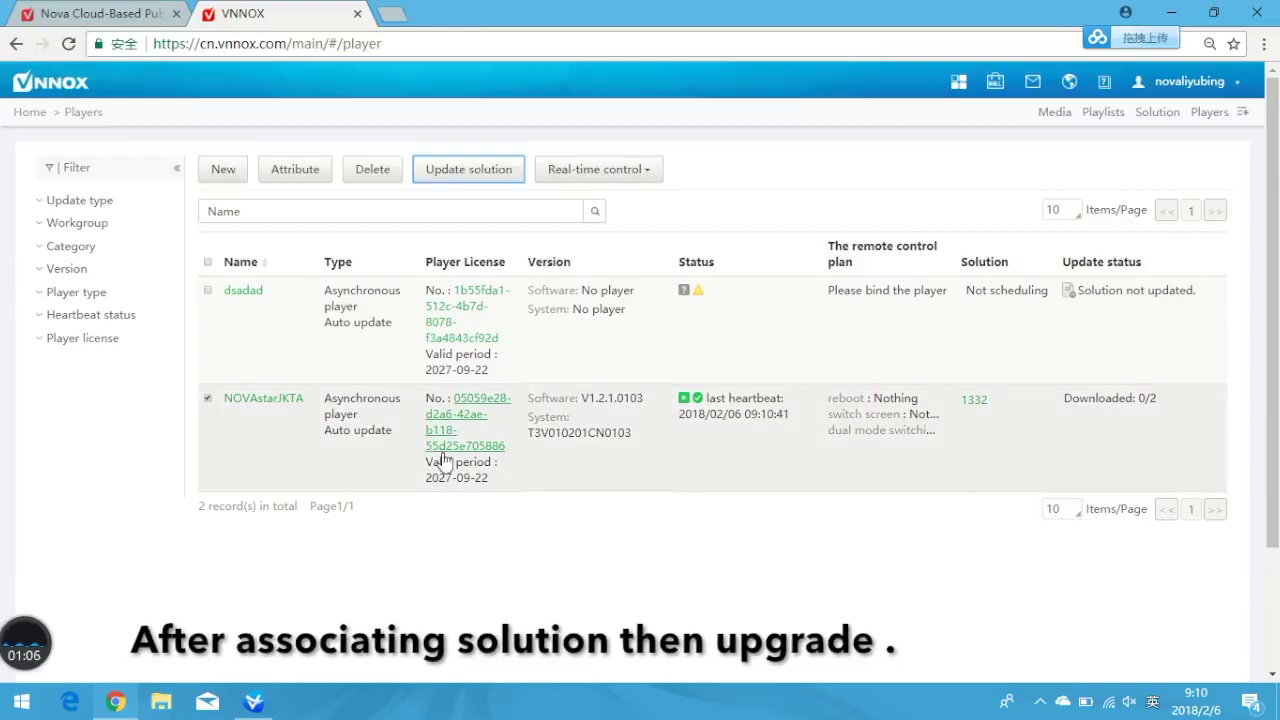
click(1176, 10)
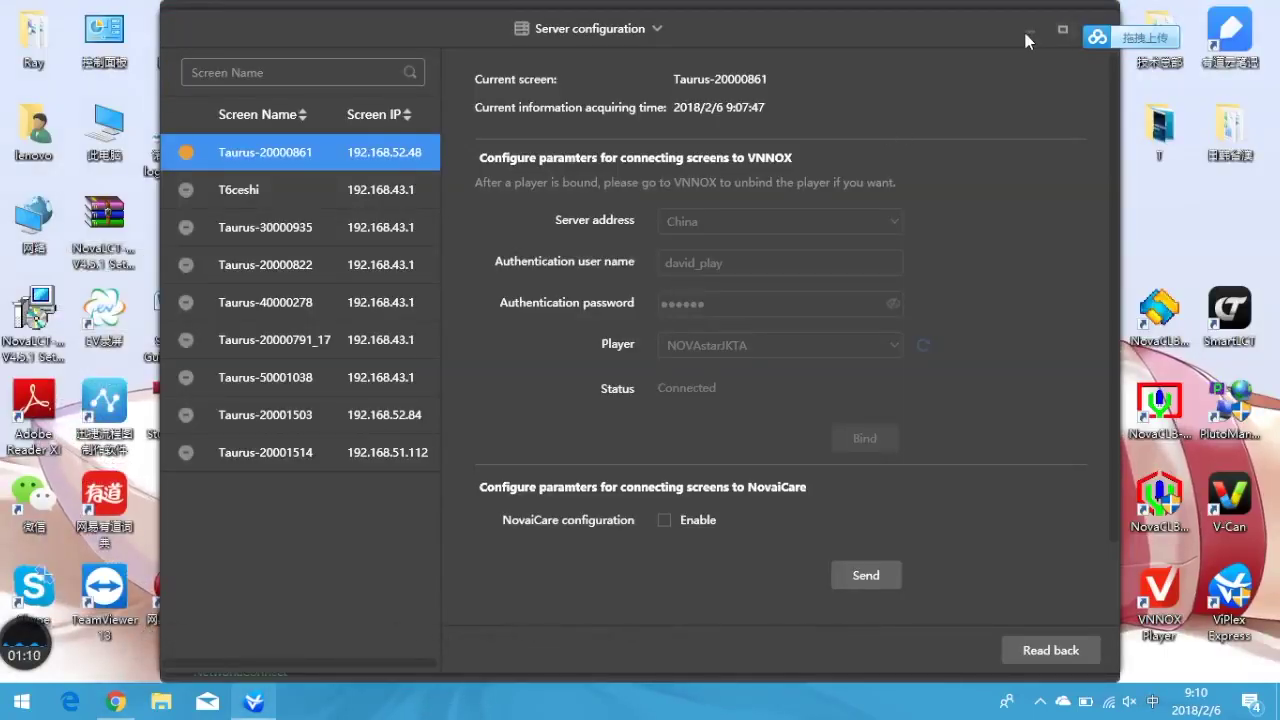
Step: Create a time synchronization task named 666 of type NTP with China as the server node
mouse_move(35, 662)
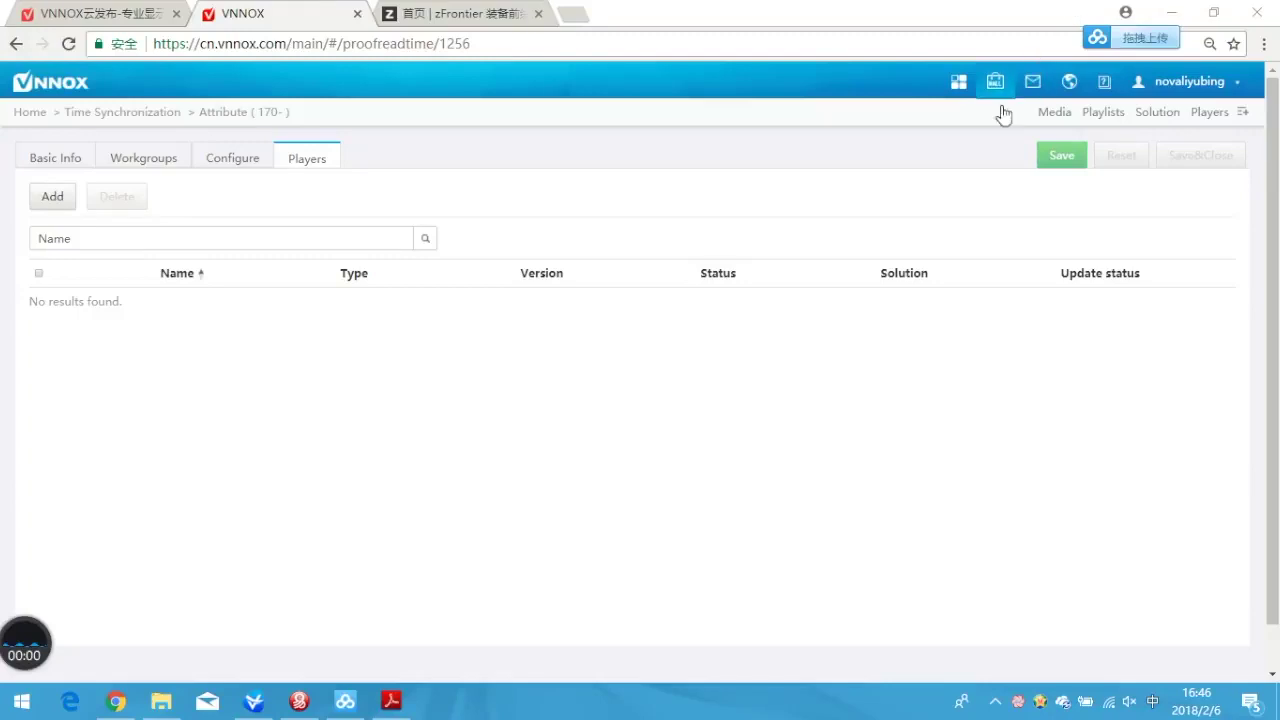
click(956, 88)
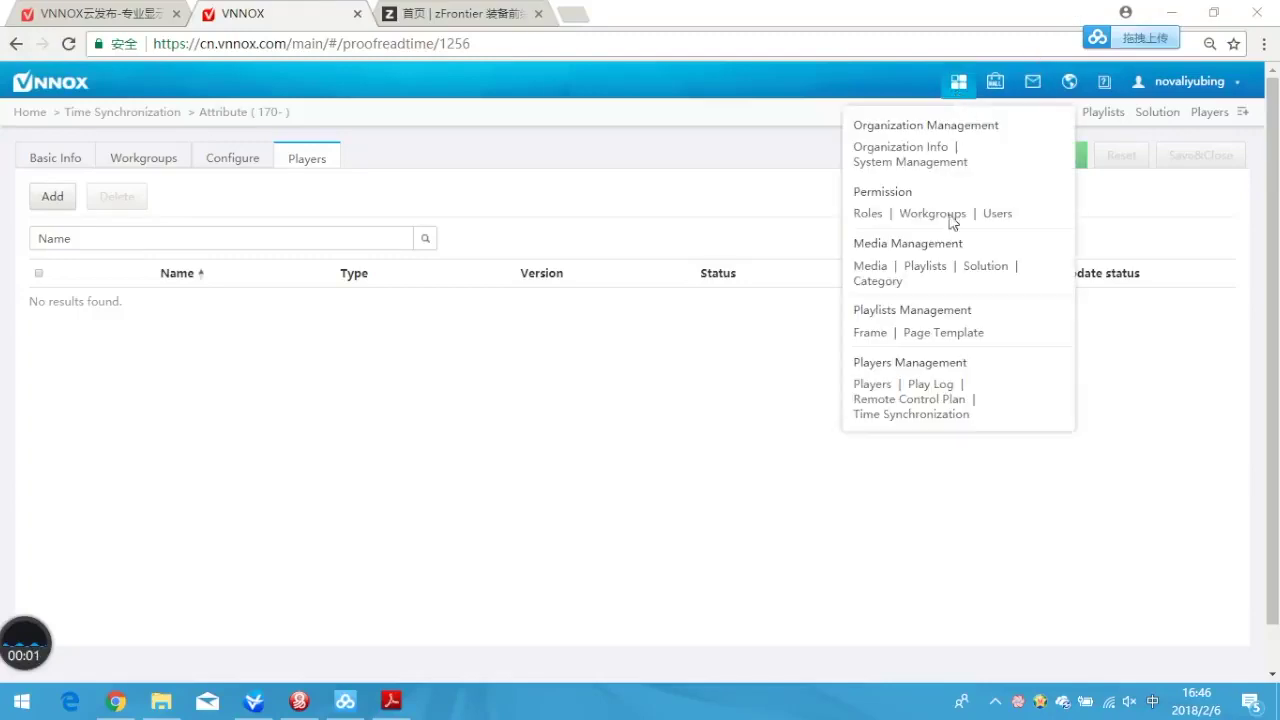
click(912, 414)
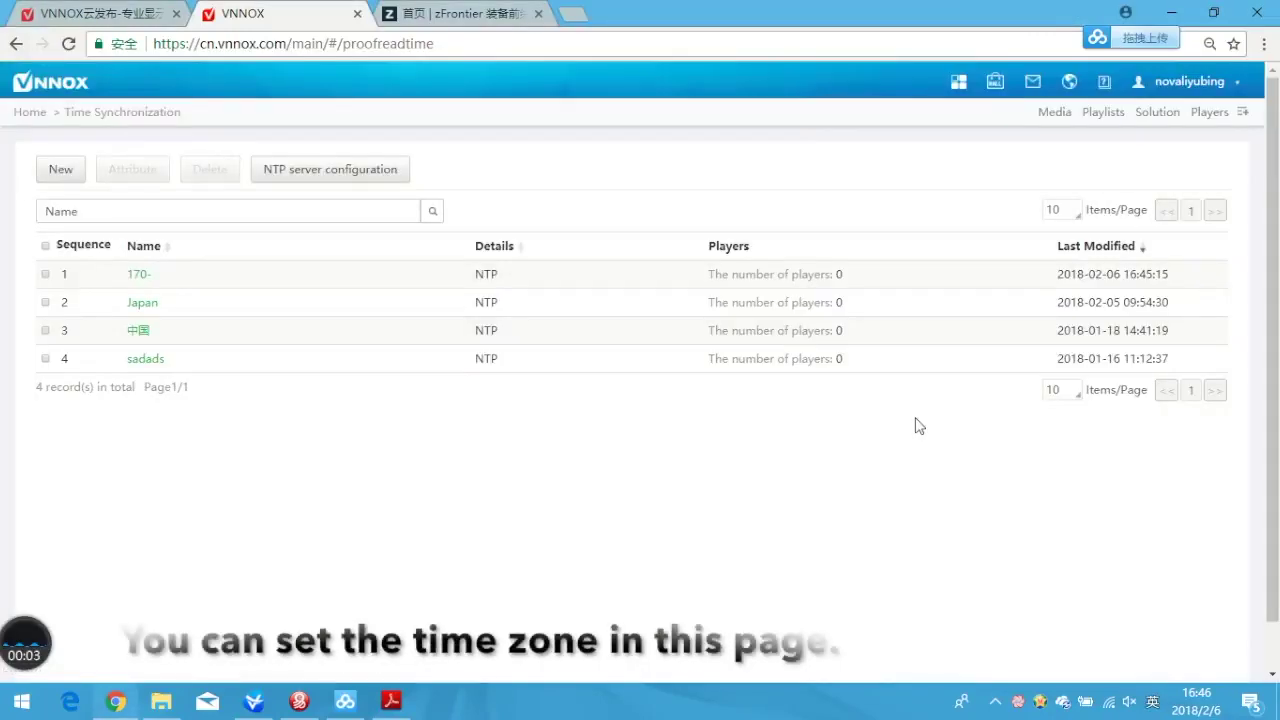
click(61, 176)
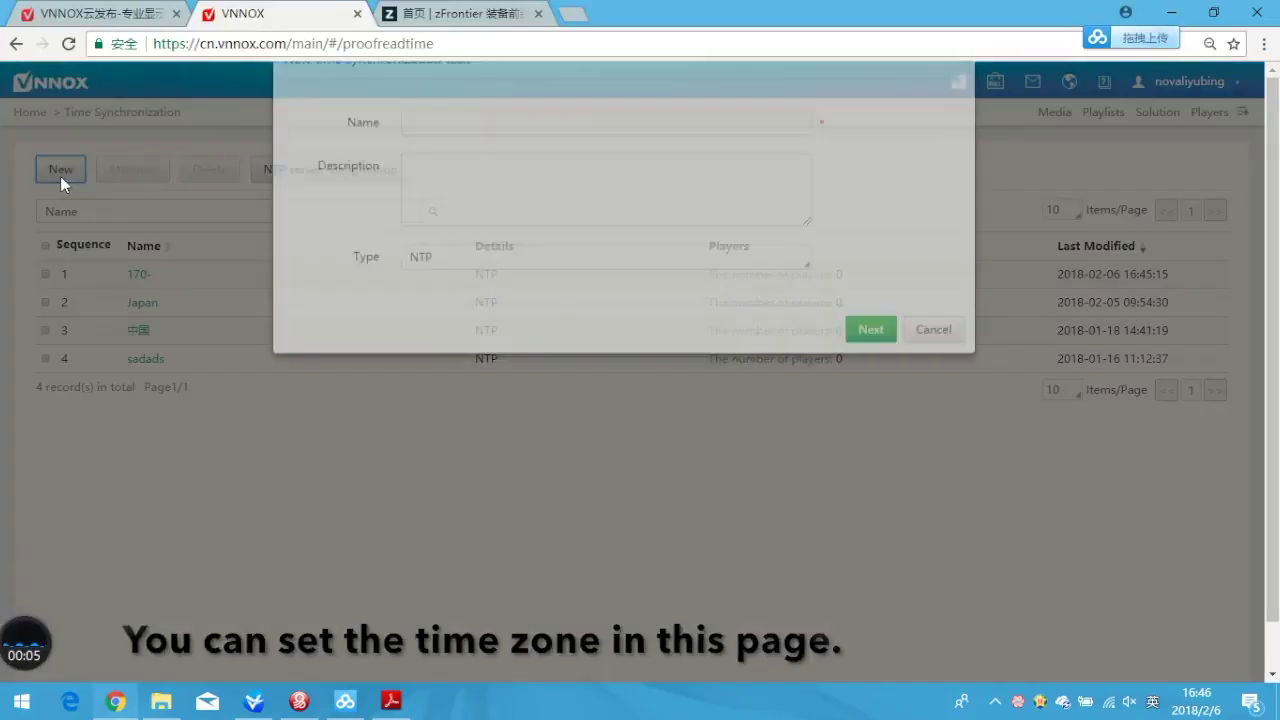
click(436, 167)
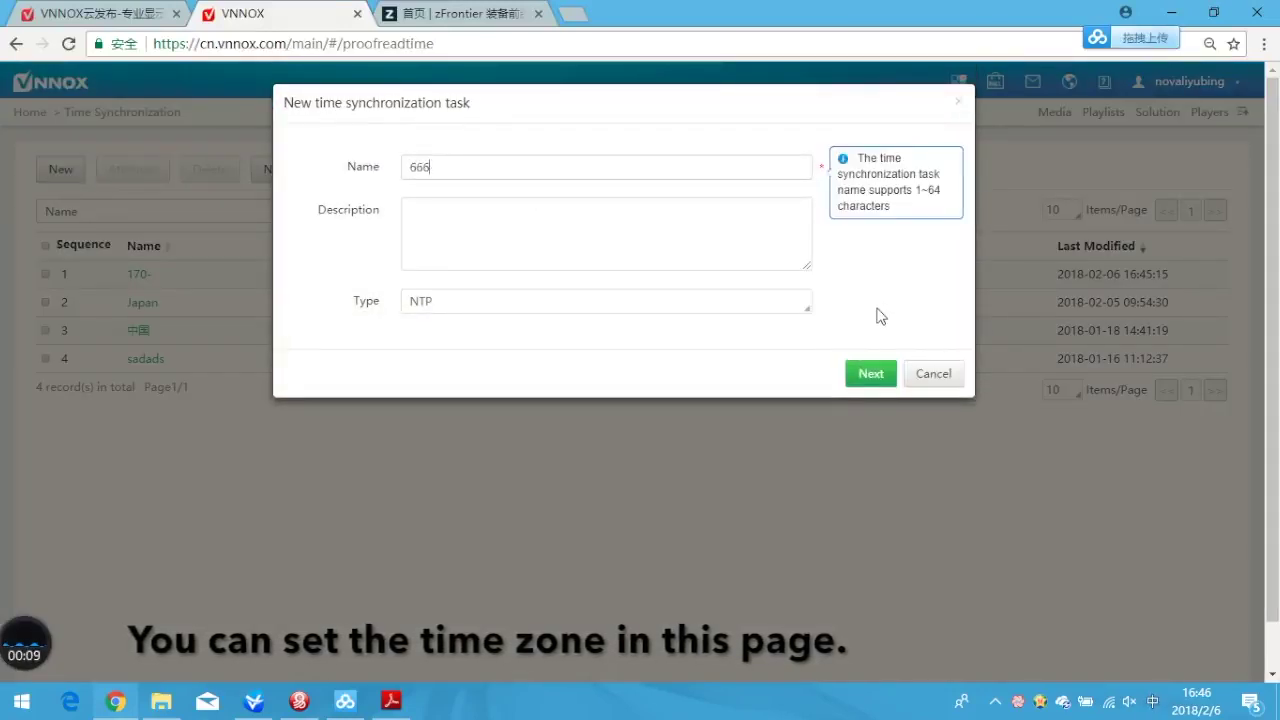
click(871, 374)
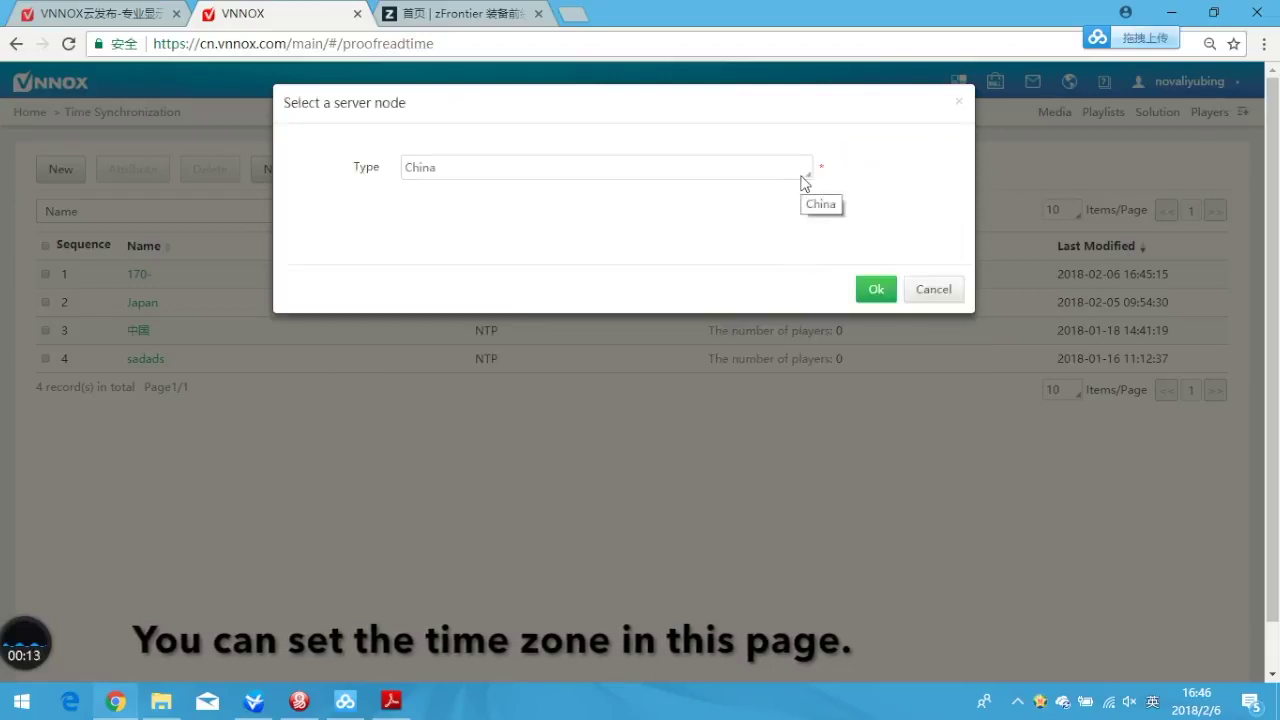
click(880, 289)
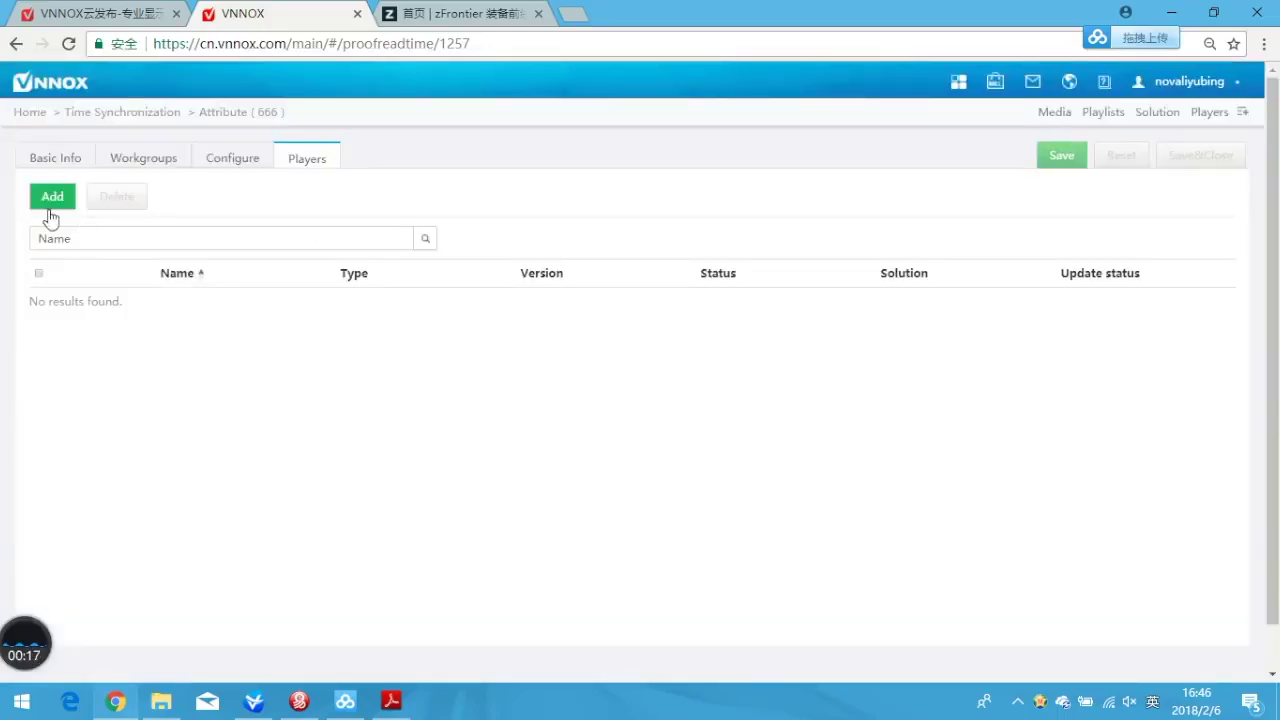
Step: Add the NOVAstarJKTA player to time synchronization task 666 and save the task
click(53, 200)
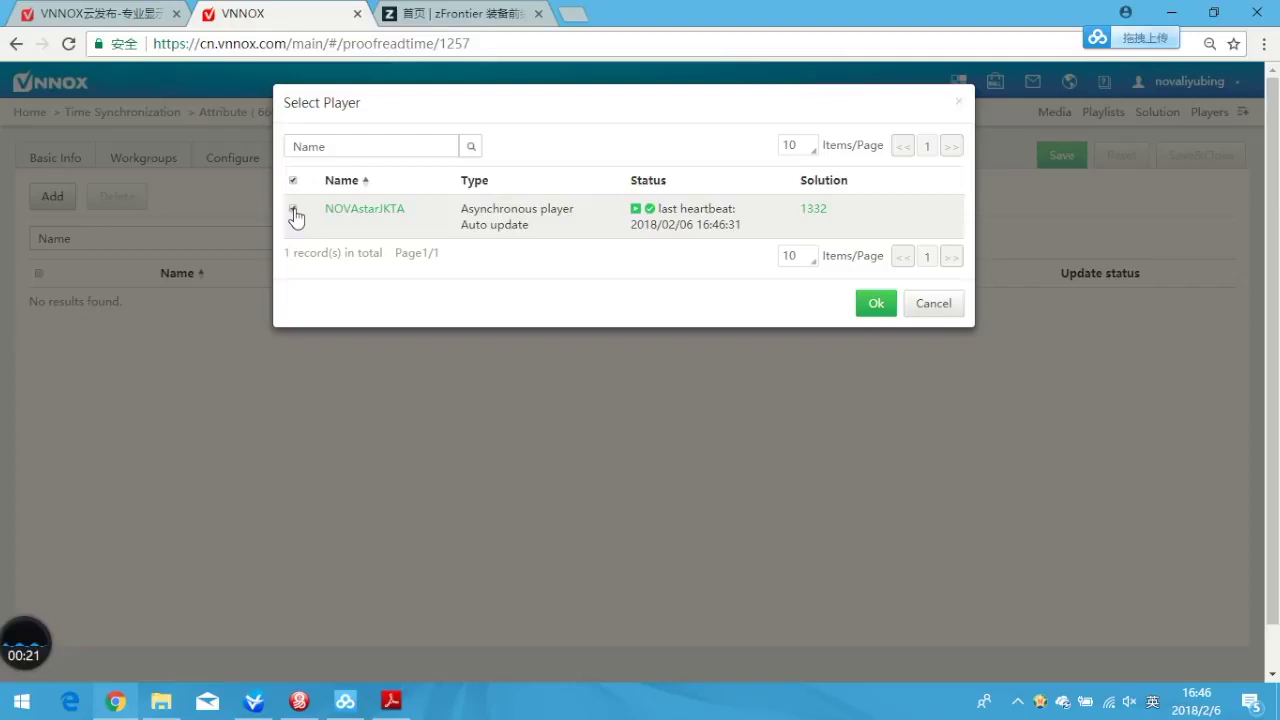
click(872, 305)
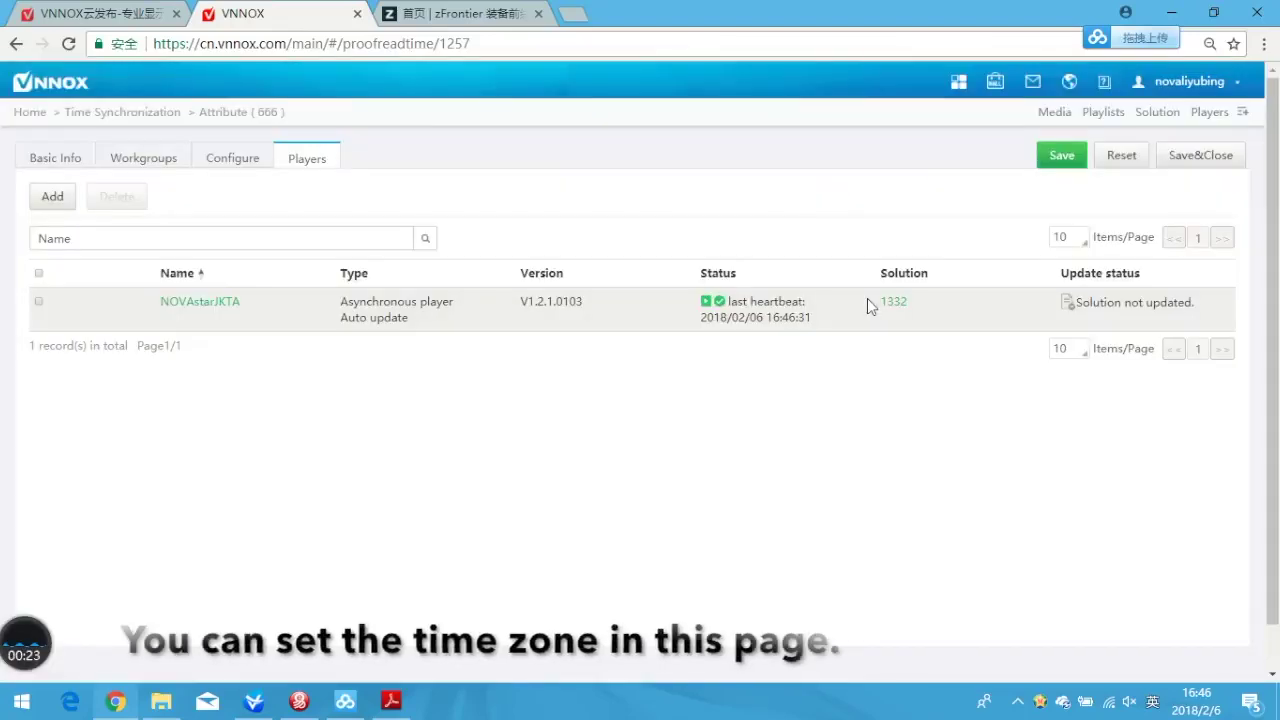
click(1074, 158)
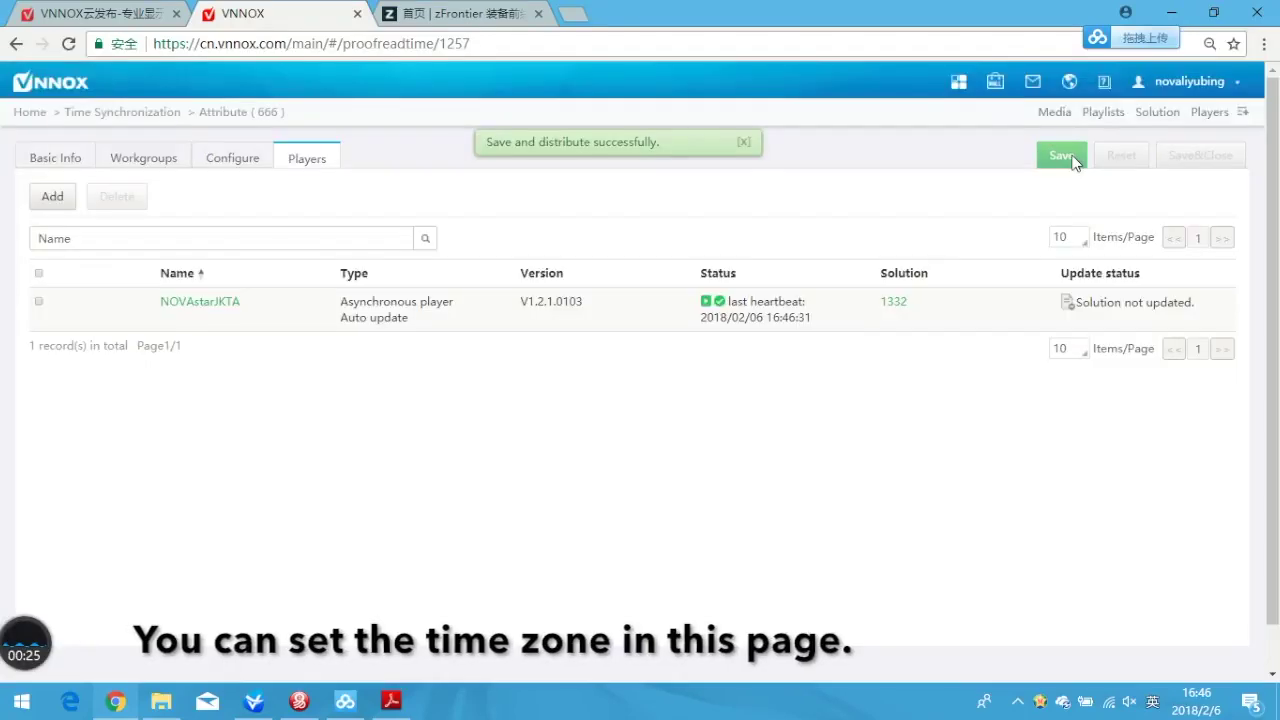